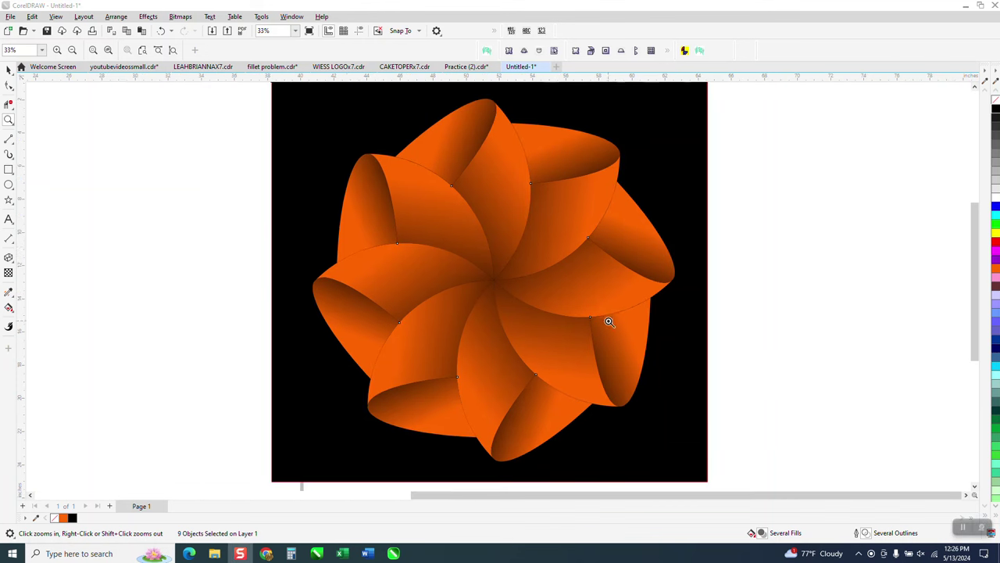
- Zoom in on the sample flower artwork
key("space")
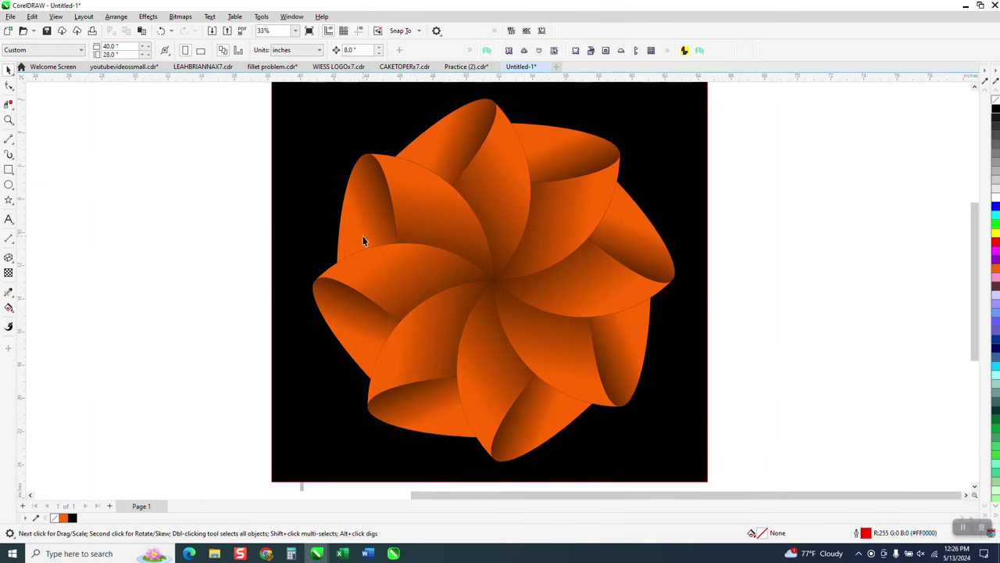
scroll(429, 228, "down", 3)
scroll(554, 280, "down", 3)
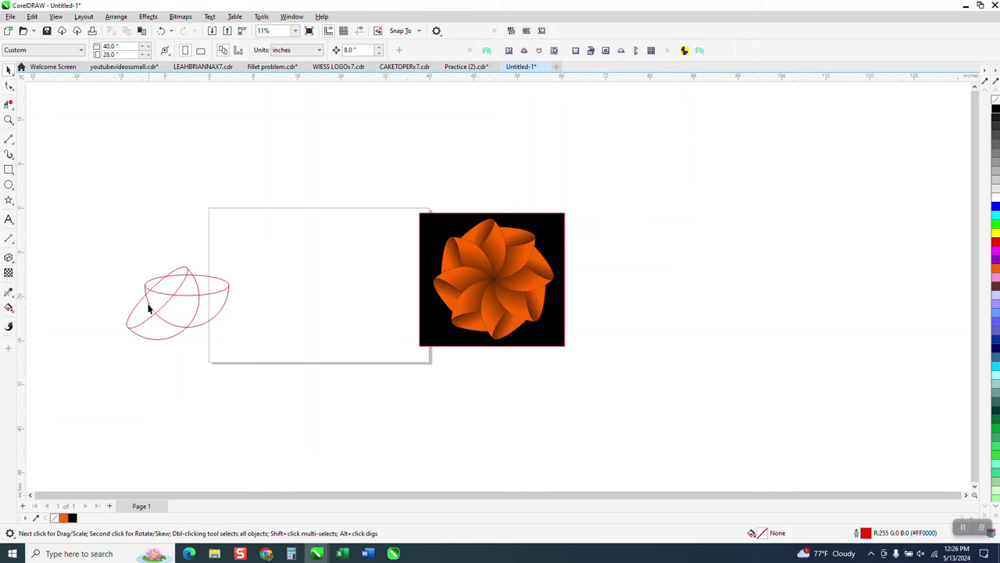
left_click(8, 119)
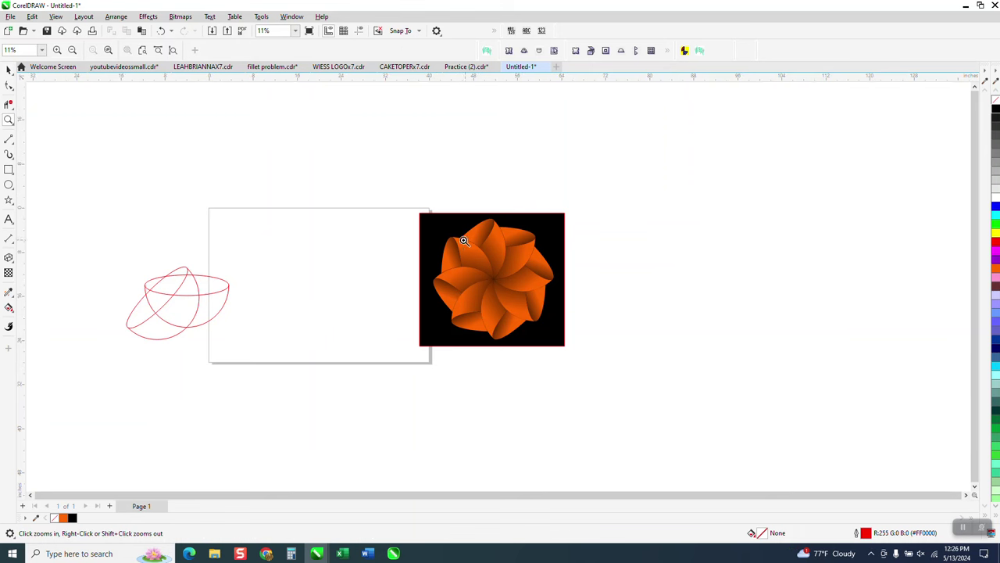
left_click_drag(425, 206, 566, 343)
scroll(582, 344, "down", 5)
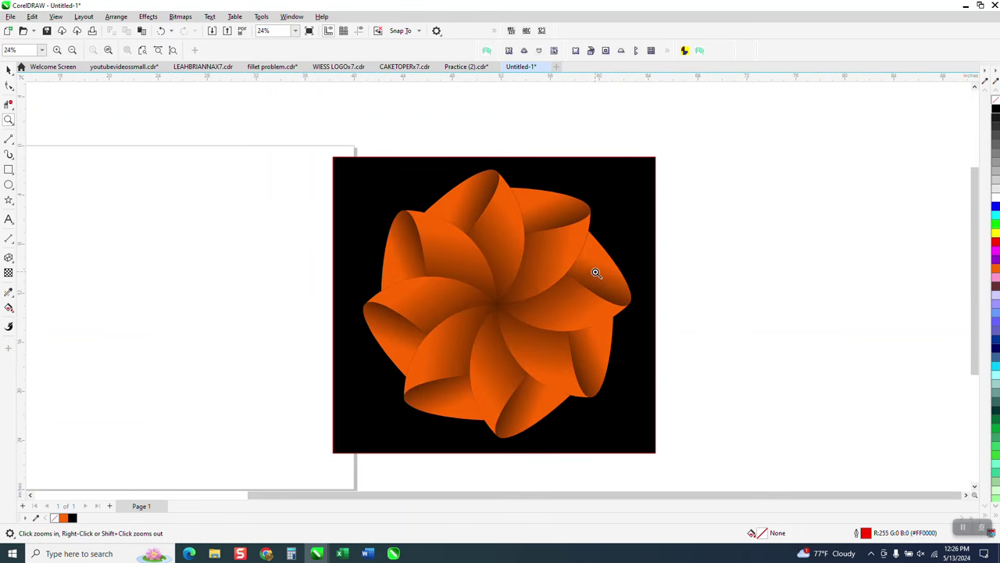
- Draw a 16.825-inch circle and drop a copy squashed to 31.9% height across its middle
left_click(9, 184)
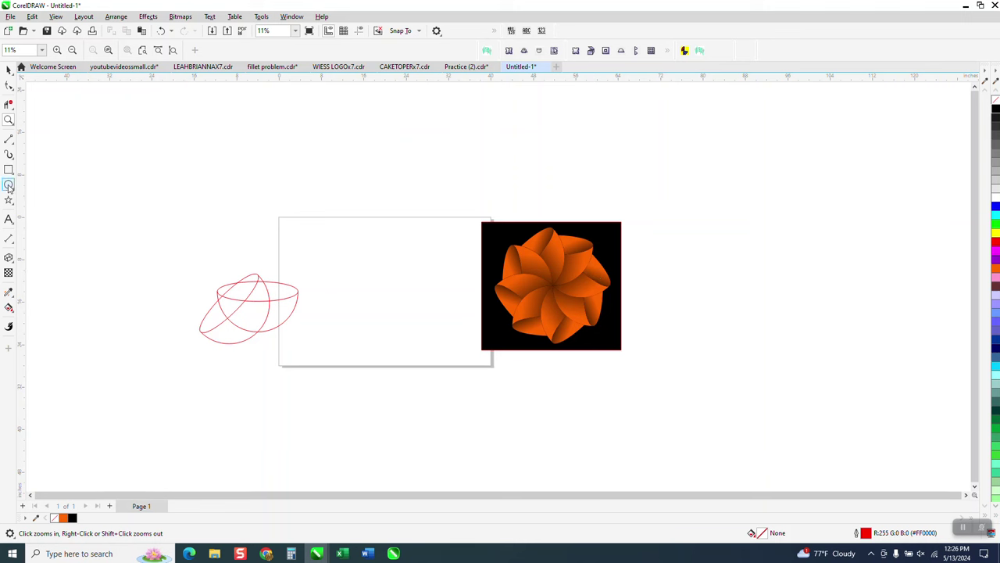
mouse_move(464, 255)
left_mouse_down()
mouse_move(370, 321)
mouse_move(379, 319)
left_mouse_up()
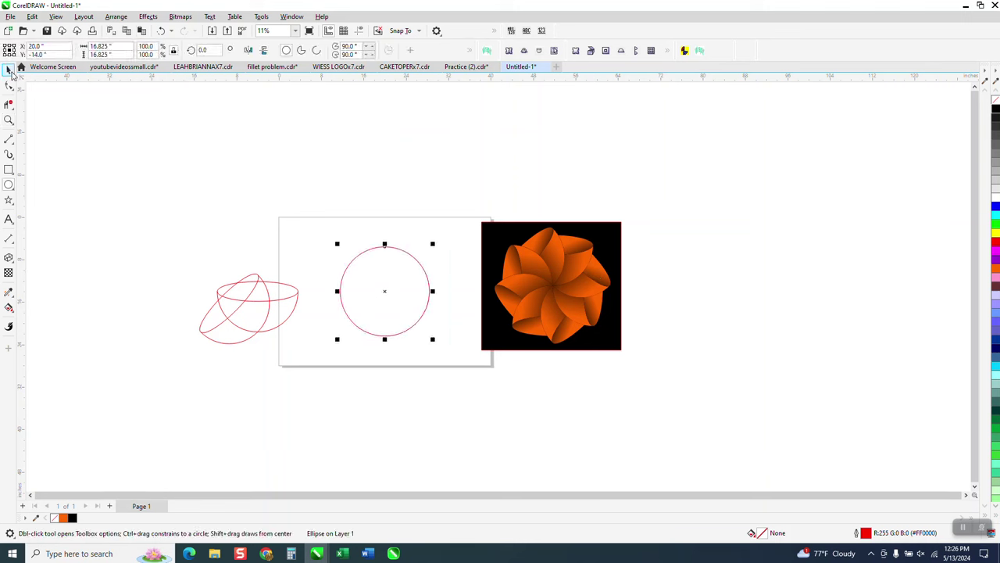
left_click(9, 72)
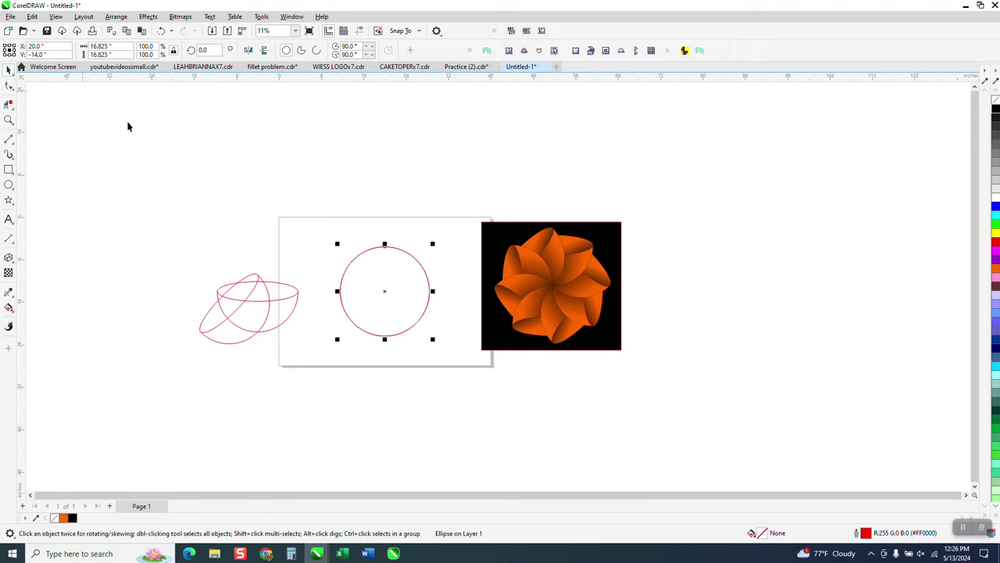
left_click_drag(385, 244, 391, 292)
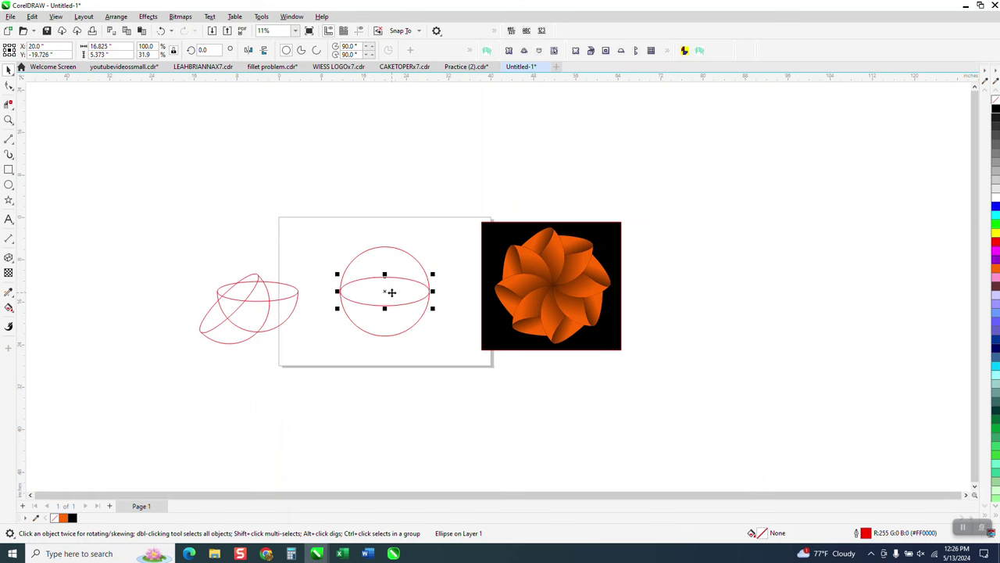
left_click(8, 119)
left_click_drag(282, 219, 501, 377)
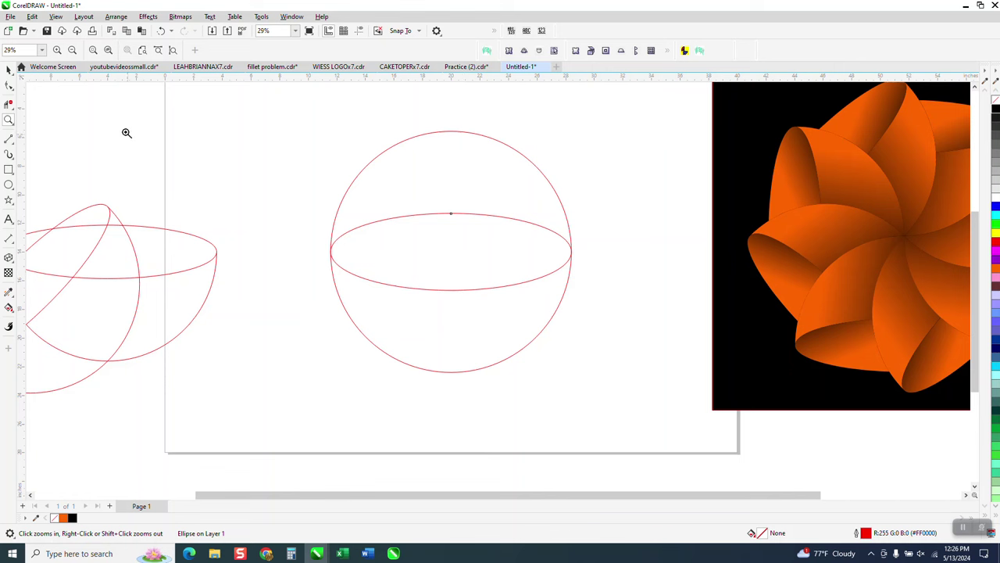
- Trim away the circle's upper arc with Virtual Segment Delete, leaving a bowl with an elliptical rim
left_click(9, 104)
left_click_drag(364, 156, 538, 179)
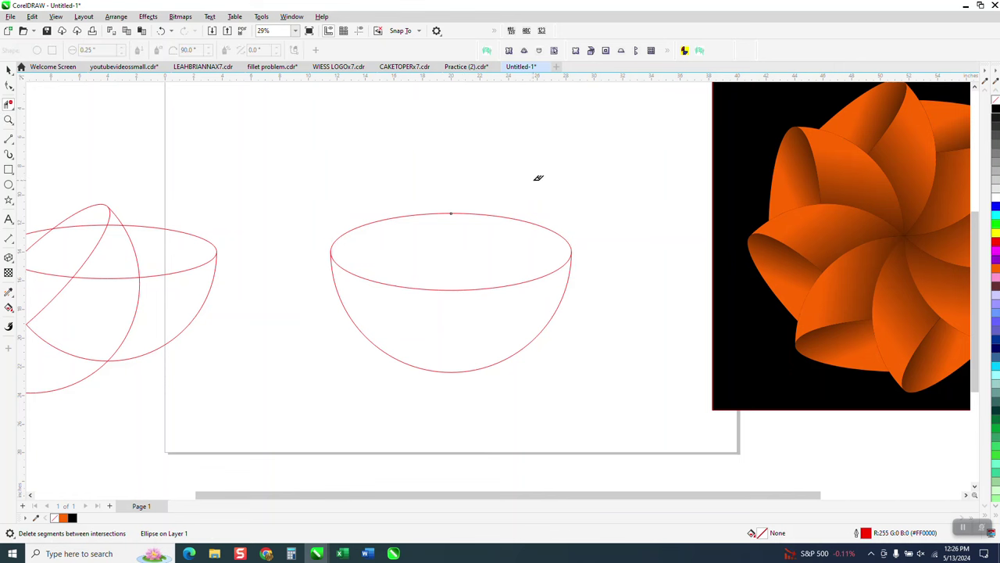
scroll(342, 175, "down", 1)
left_click(8, 68)
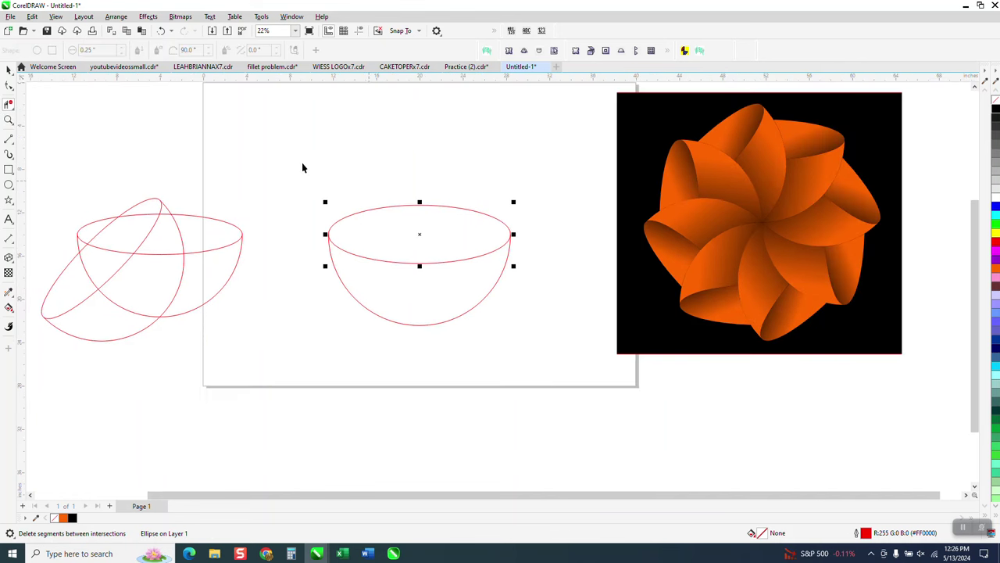
left_click_drag(302, 162, 547, 360)
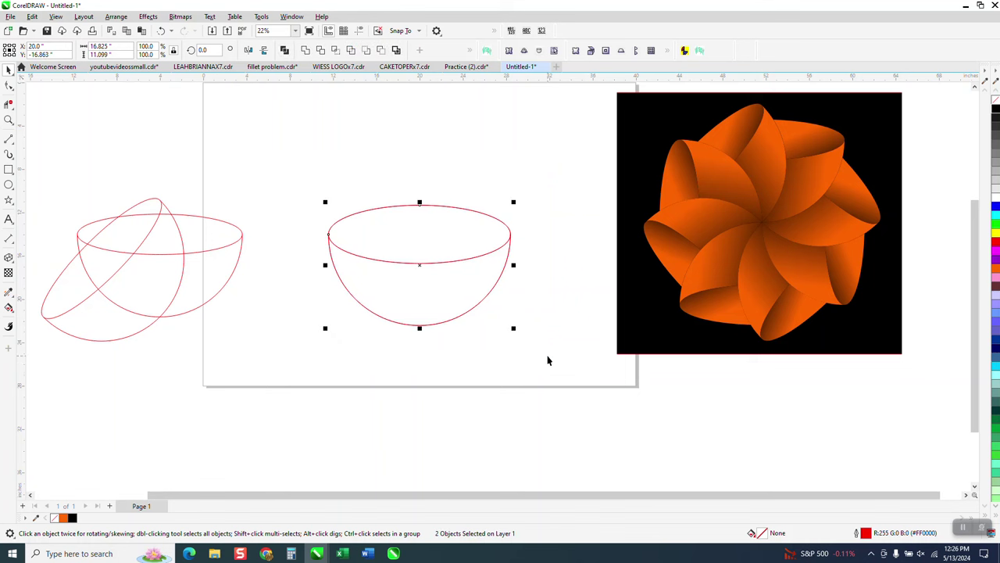
- Discard a trial 45° rotation and group the bowl's two curves
left_click(422, 268)
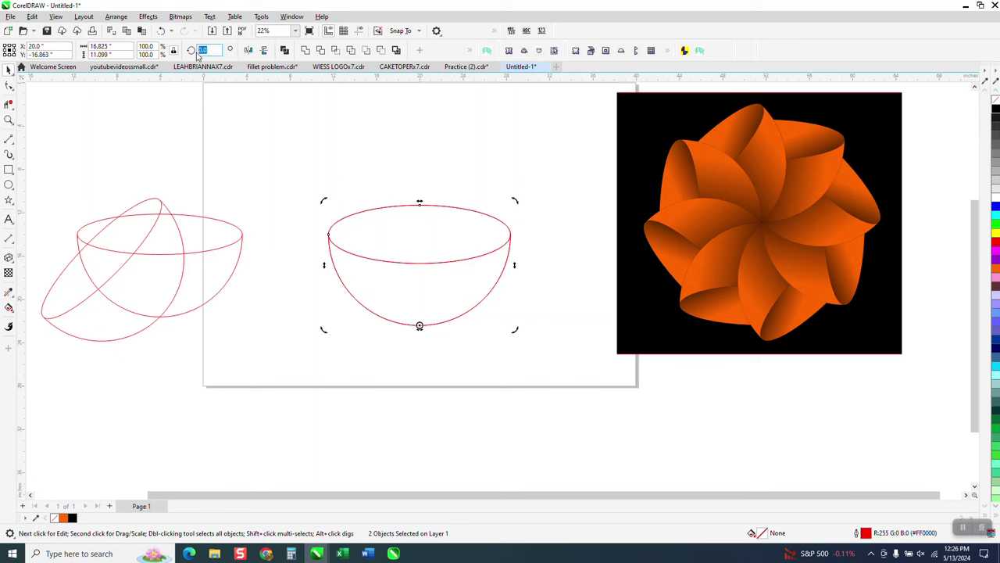
type("45")
key("Return")
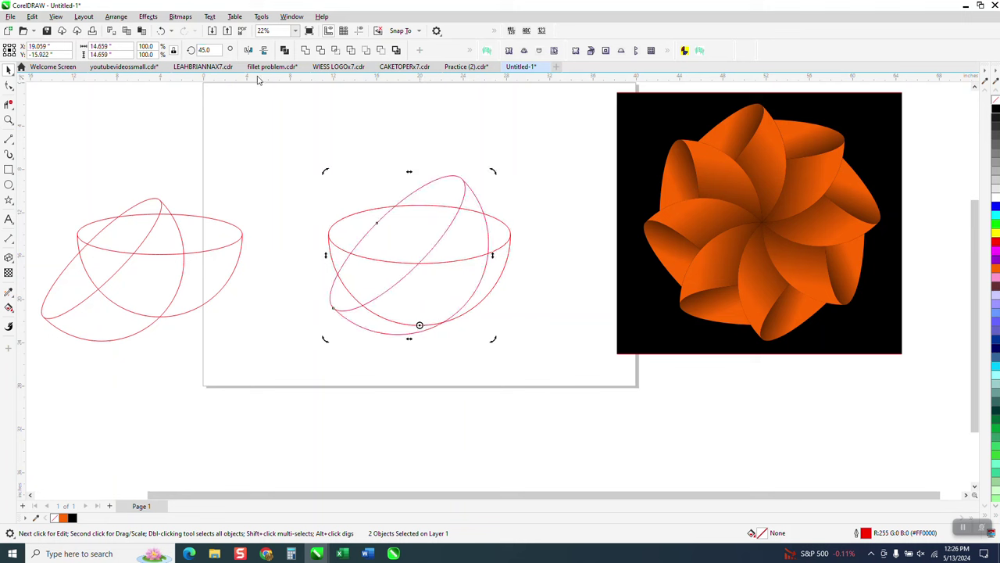
key("Delete")
left_click_drag(512, 315, 551, 358)
key("ctrl+g")
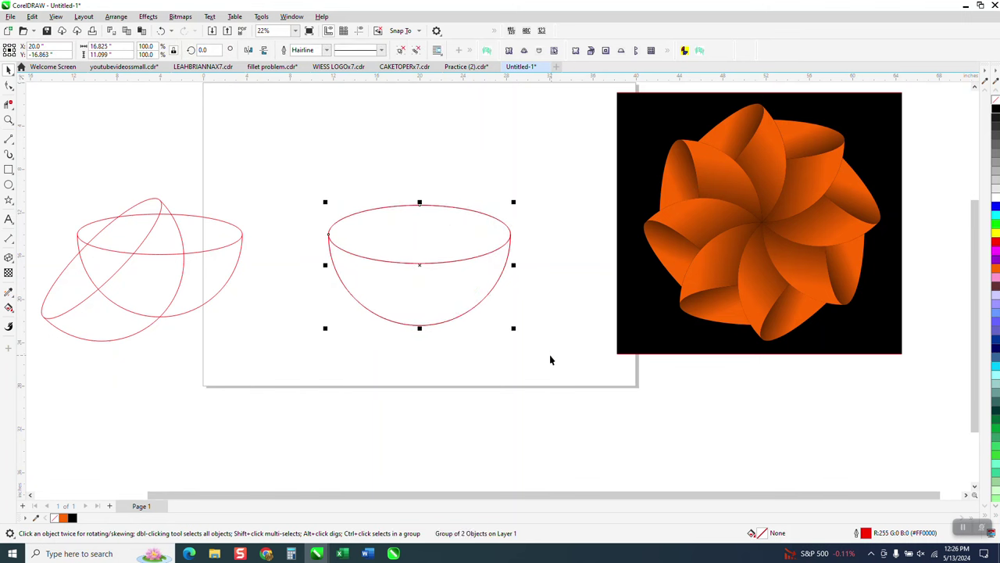
- Move the bowl's rotation centre to its bottom and leave a copy rotated 45°
left_click(422, 264)
left_click_drag(422, 264, 420, 326)
double_click(212, 50)
type("45")
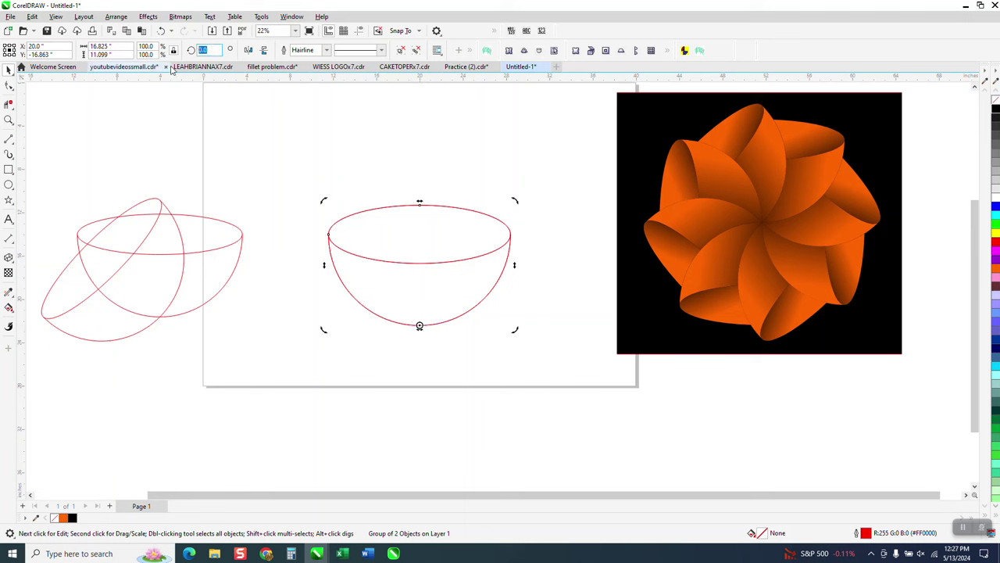
key("Return")
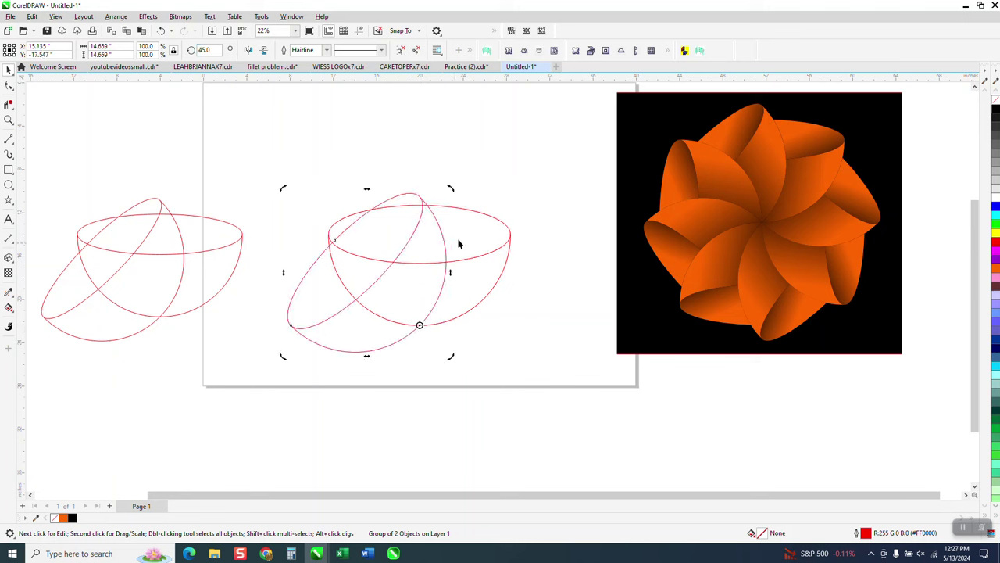
- Smart Fill the two overlapping bowl regions with orange
left_click(9, 310)
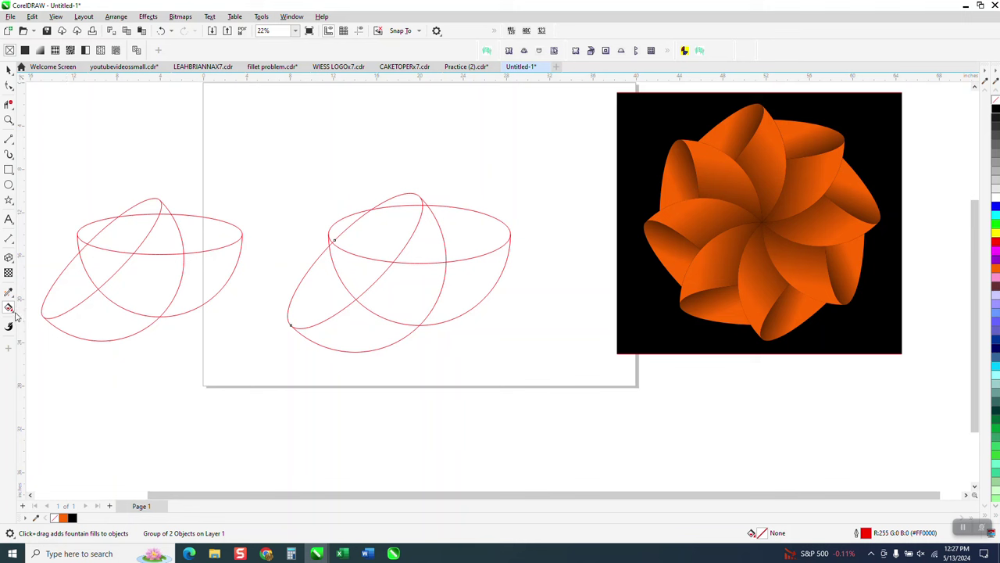
left_click(15, 313)
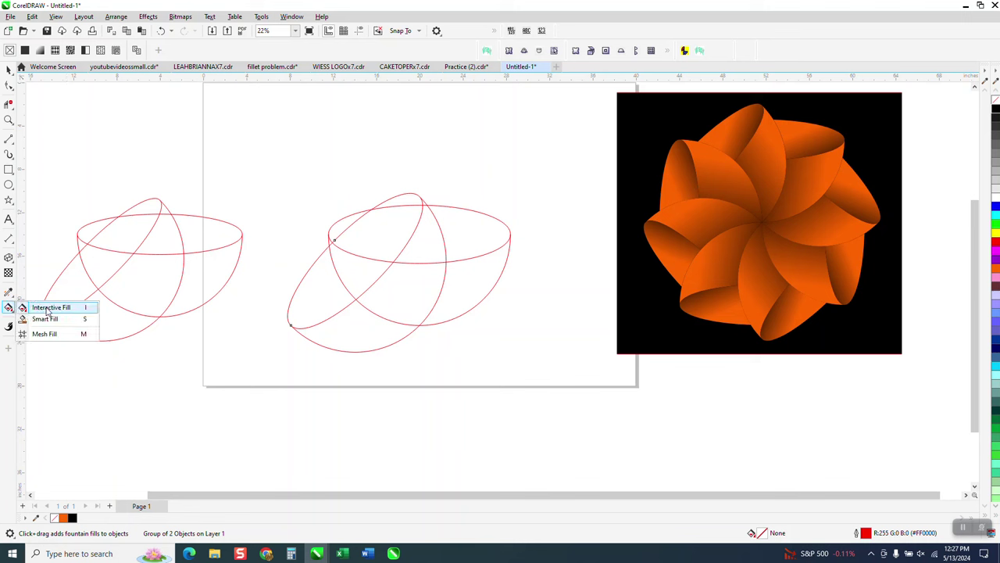
left_click(45, 320)
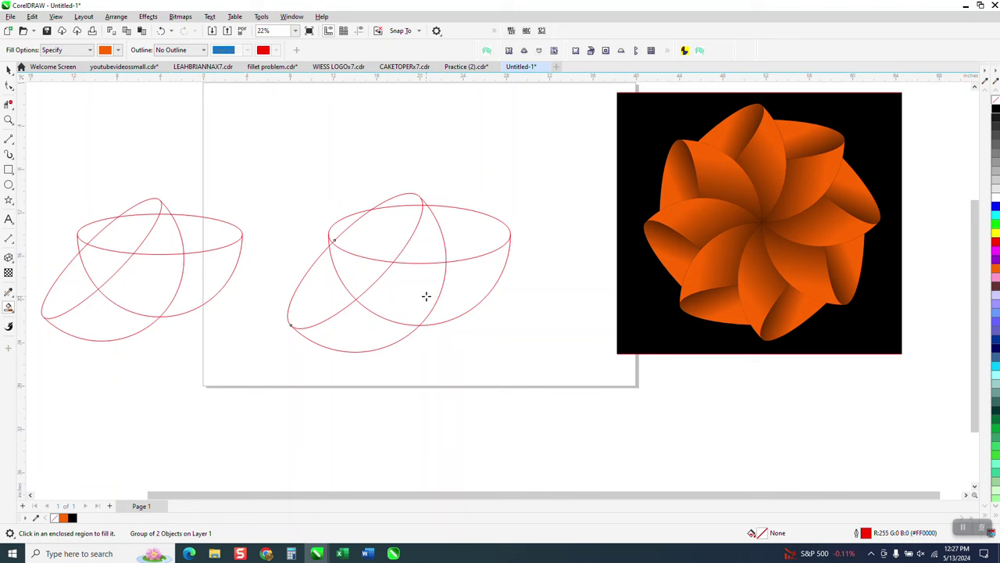
left_click(455, 291)
left_click(469, 232)
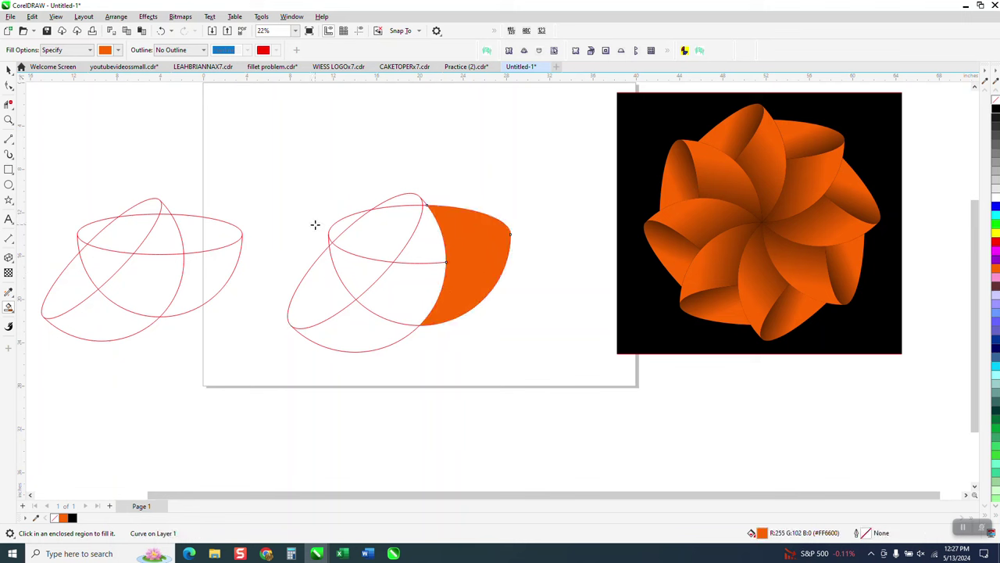
- Move the orange pieces aside and delete the red bowl outline curves
left_click(8, 70)
left_click_drag(449, 232, 539, 232)
left_click_drag(488, 293, 572, 293)
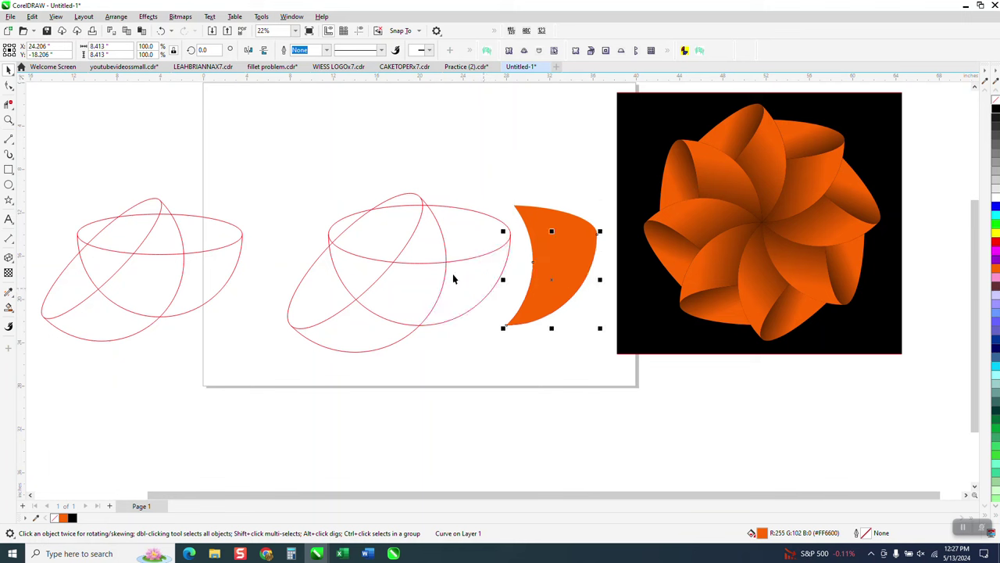
left_click_drag(266, 173, 520, 364)
key("Delete")
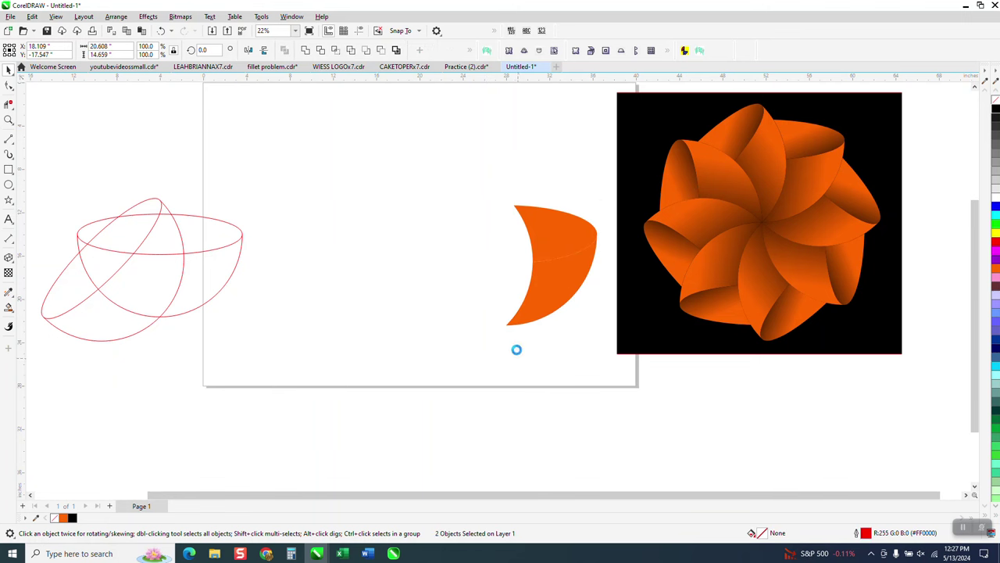
- Move both orange pieces back together and up the page as one petal
left_click_drag(495, 183, 632, 363)
key("Left")
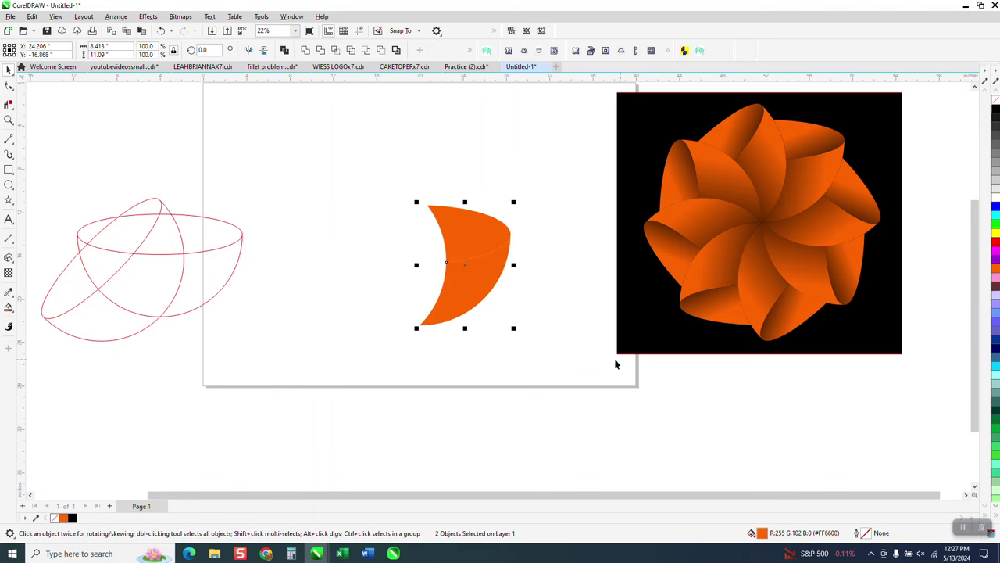
left_click_drag(462, 279, 430, 188)
left_click(411, 205)
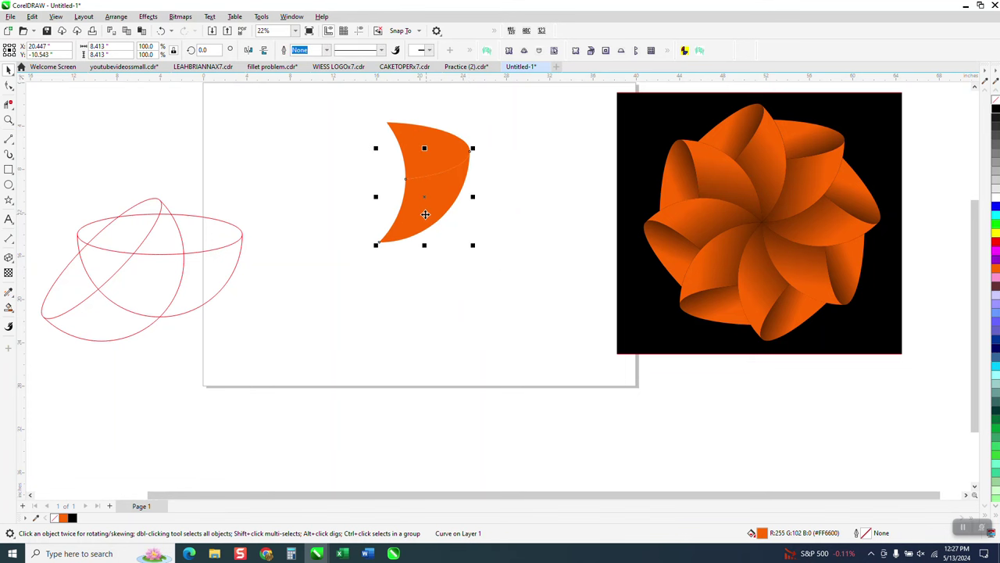
- Shade both petal pieces with linear fountain fills running from orange to black
left_click(14, 313)
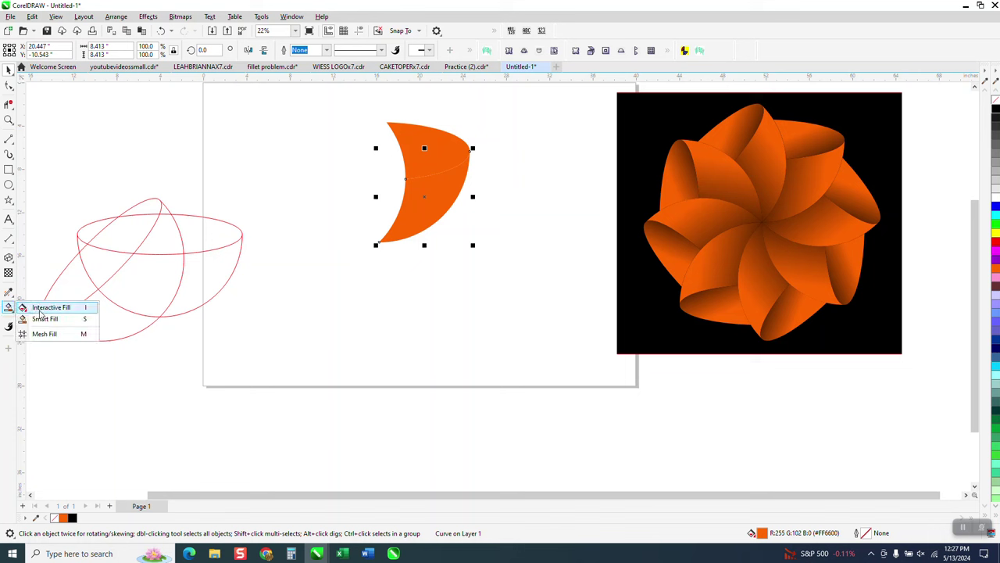
left_click(45, 307)
left_click_drag(449, 207, 344, 192)
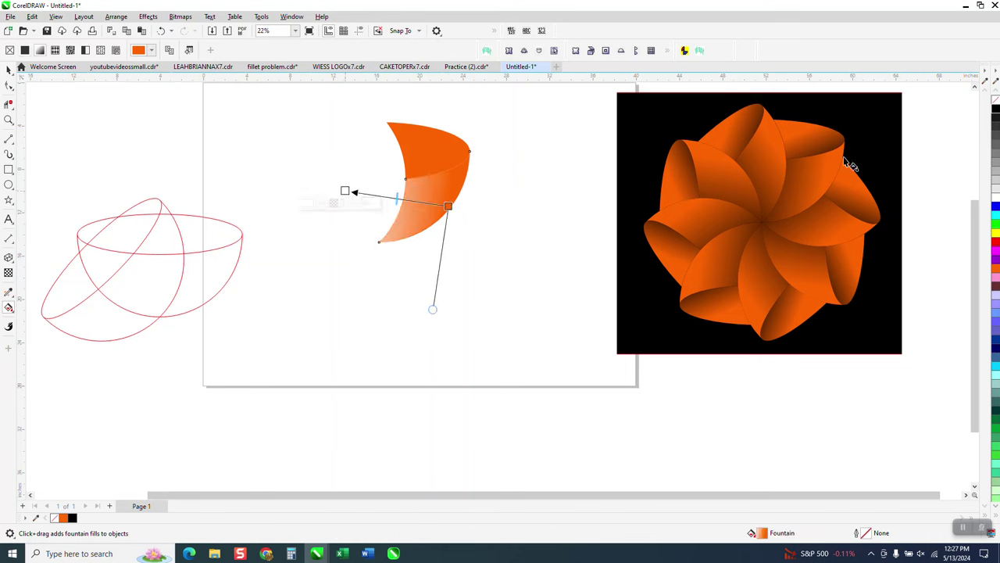
left_click_drag(990, 116, 319, 189)
left_click_drag(417, 133, 446, 180)
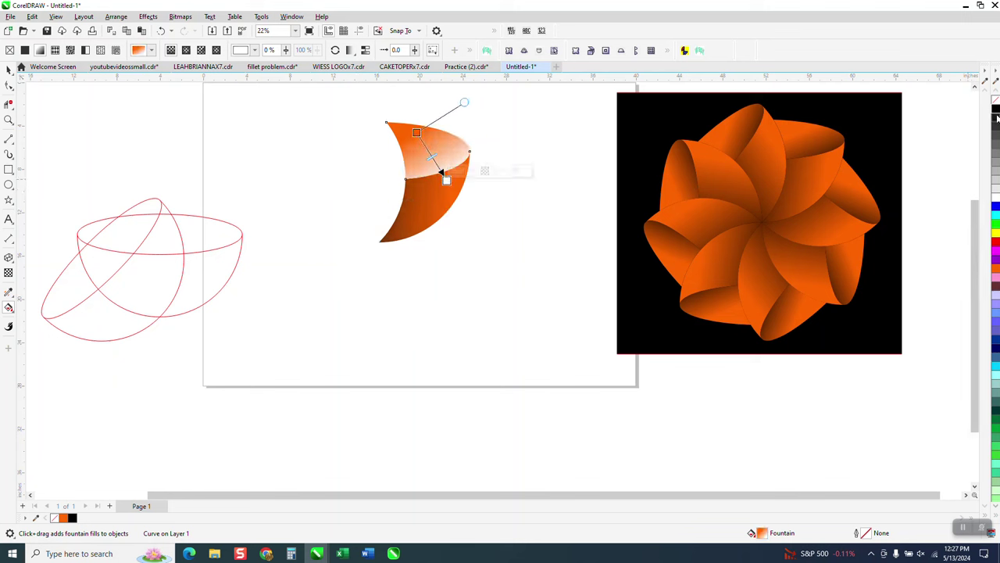
left_click_drag(883, 154, 451, 193)
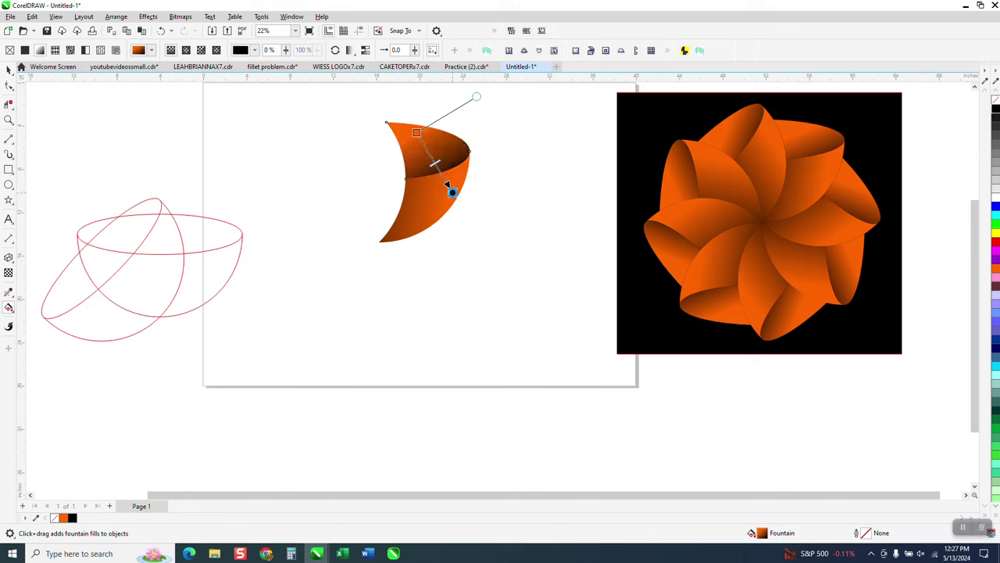
left_click(8, 69)
left_click(245, 151)
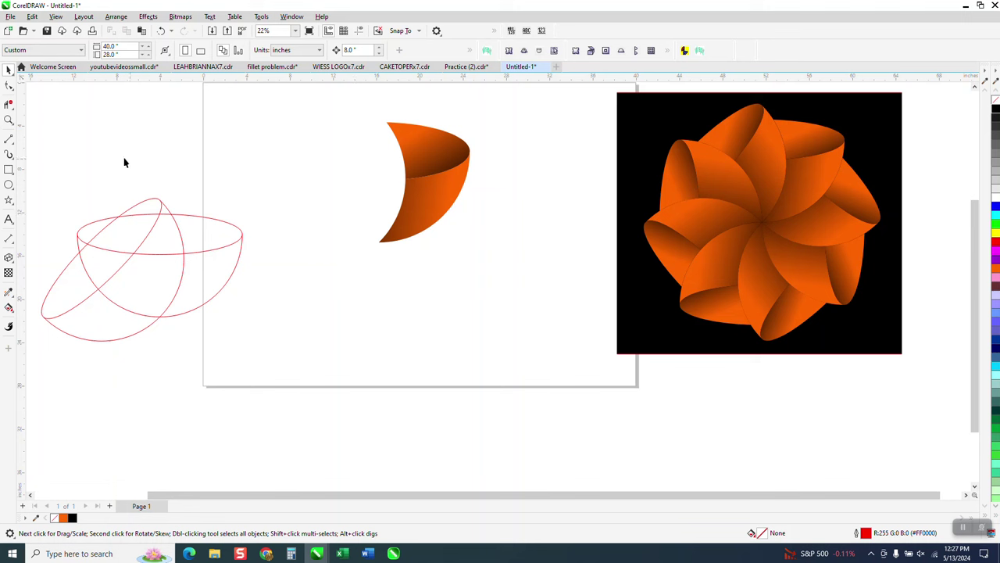
- Draw a small white oval with no outline and move it onto the petal
left_click(8, 184)
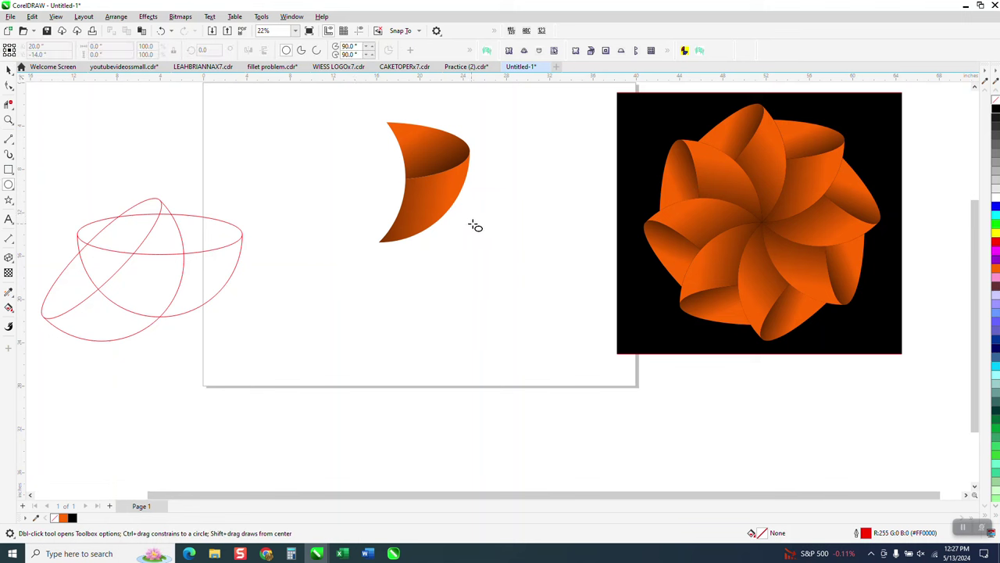
left_click_drag(482, 222, 448, 230)
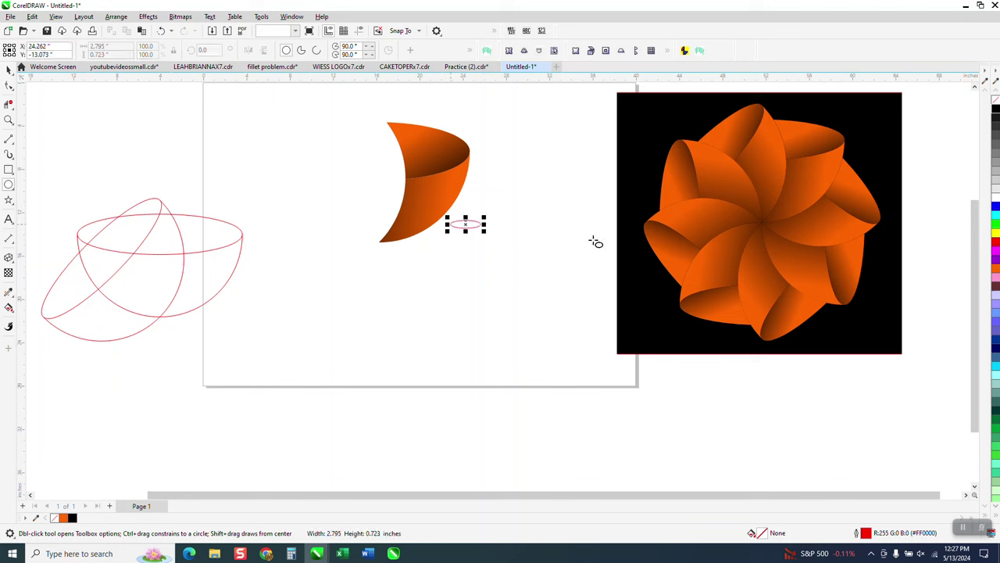
left_click(995, 196)
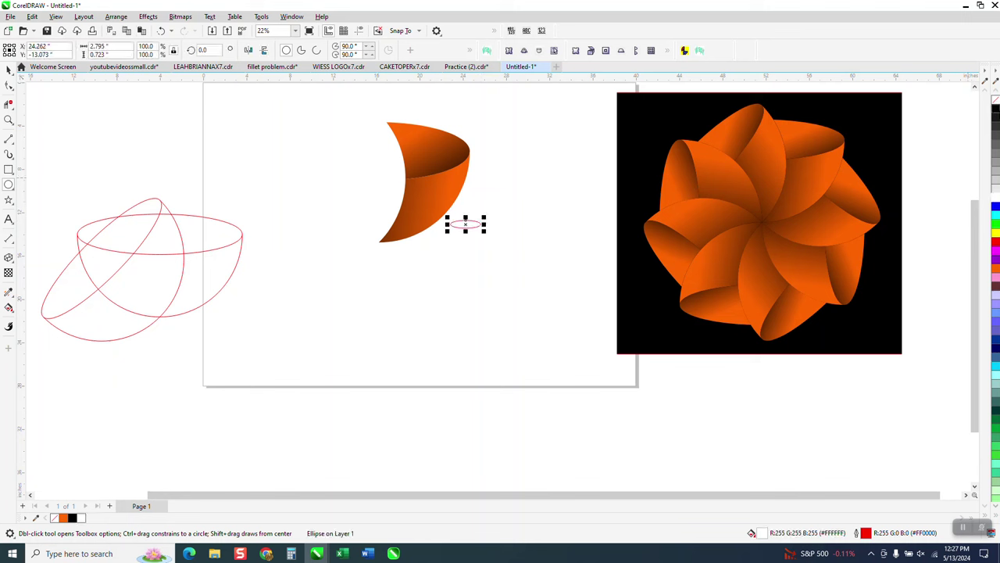
right_click(996, 100)
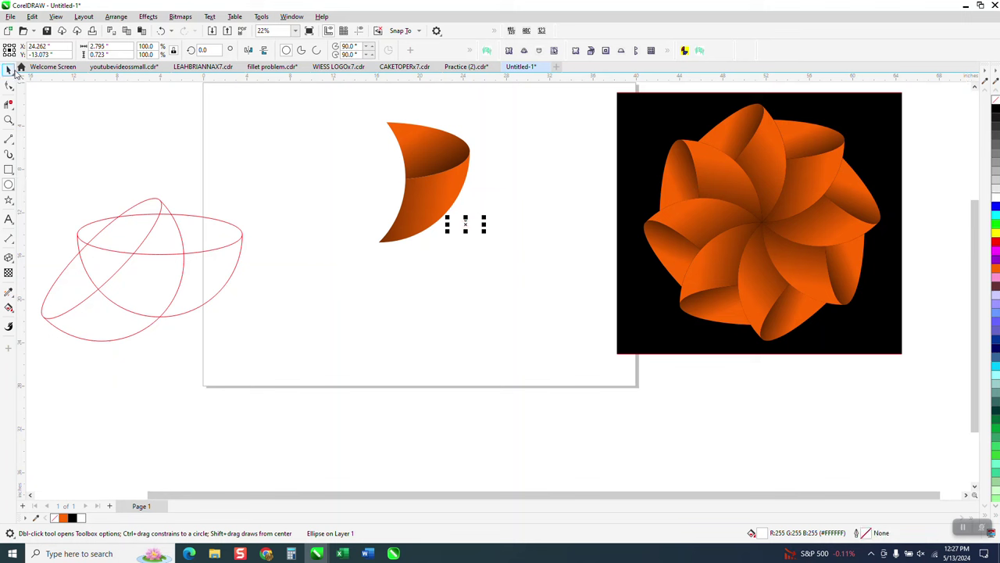
left_click(9, 69)
left_click_drag(465, 227, 430, 210)
- Tilt the white oval about 44.7° counter-clockwise
left_click(9, 118)
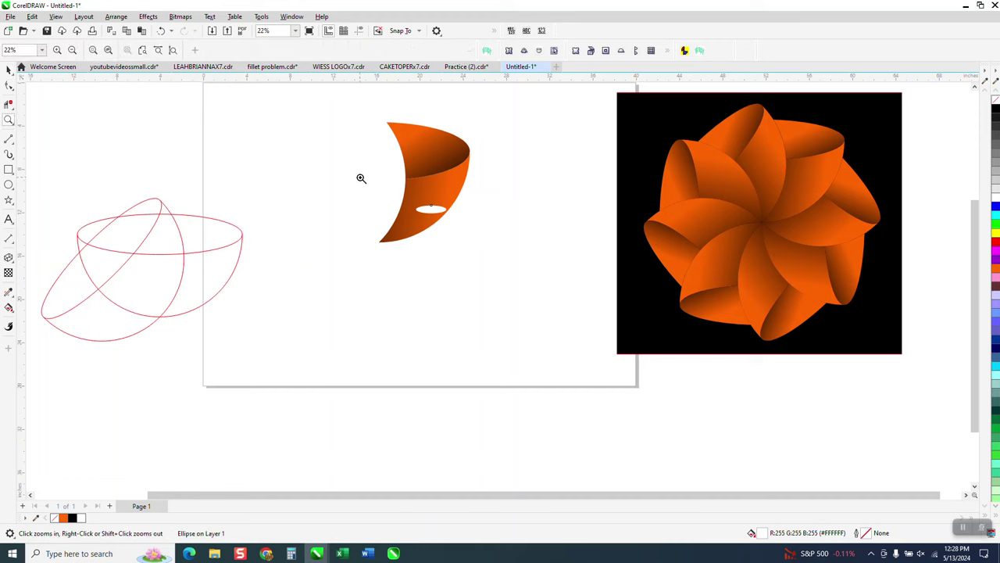
left_click_drag(357, 179, 511, 284)
key("space")
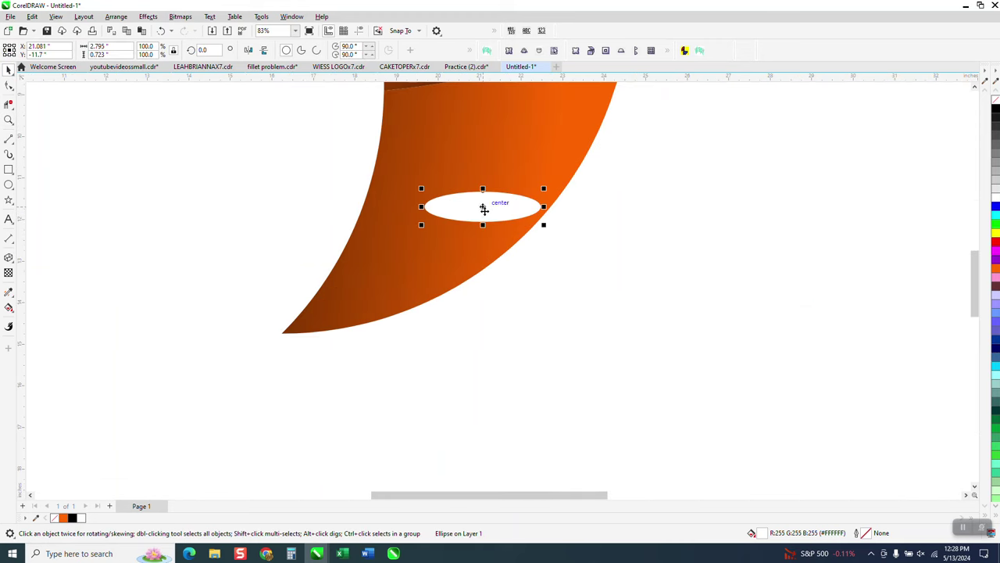
left_click(526, 204)
left_click_drag(548, 189, 534, 131)
left_click(514, 296)
- Scale the white oval to about 110.1%
scroll(513, 296, "down", 1)
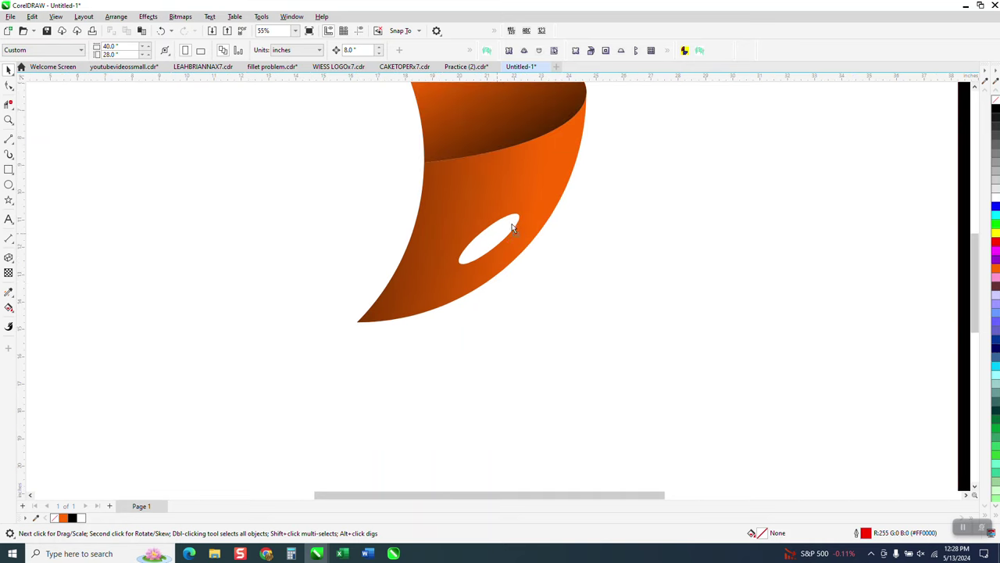
double_click(519, 220)
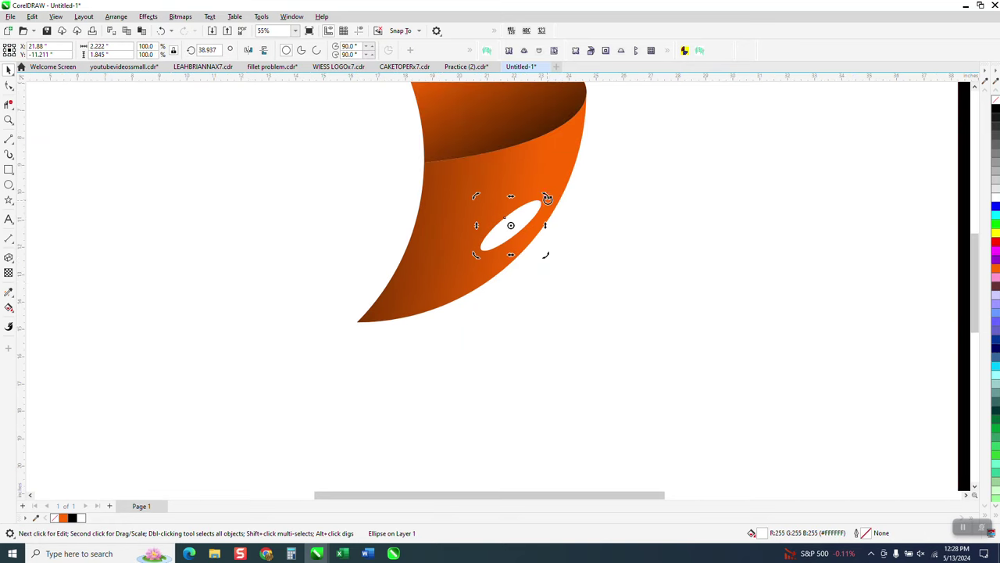
key("Escape")
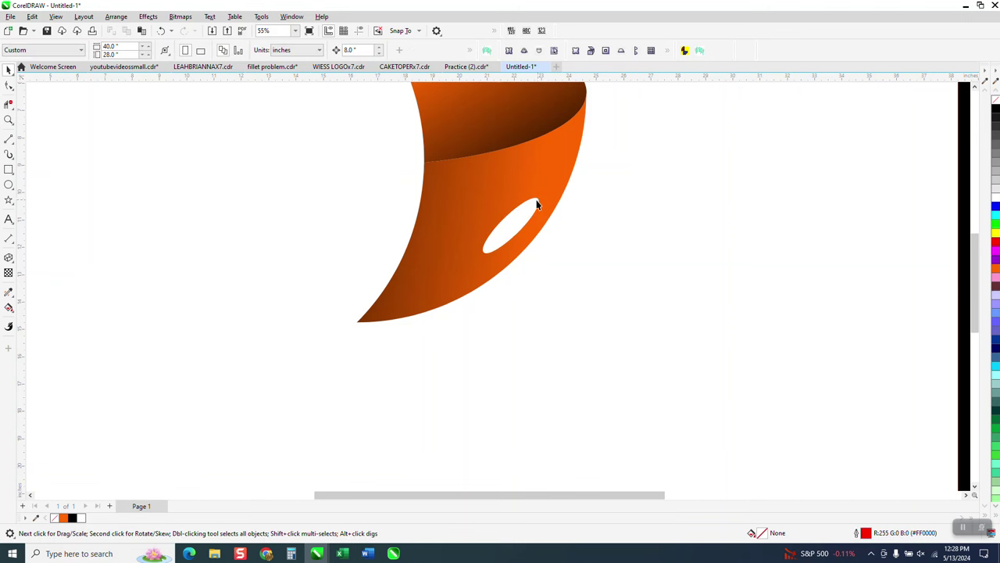
left_click(537, 205)
left_click(555, 177)
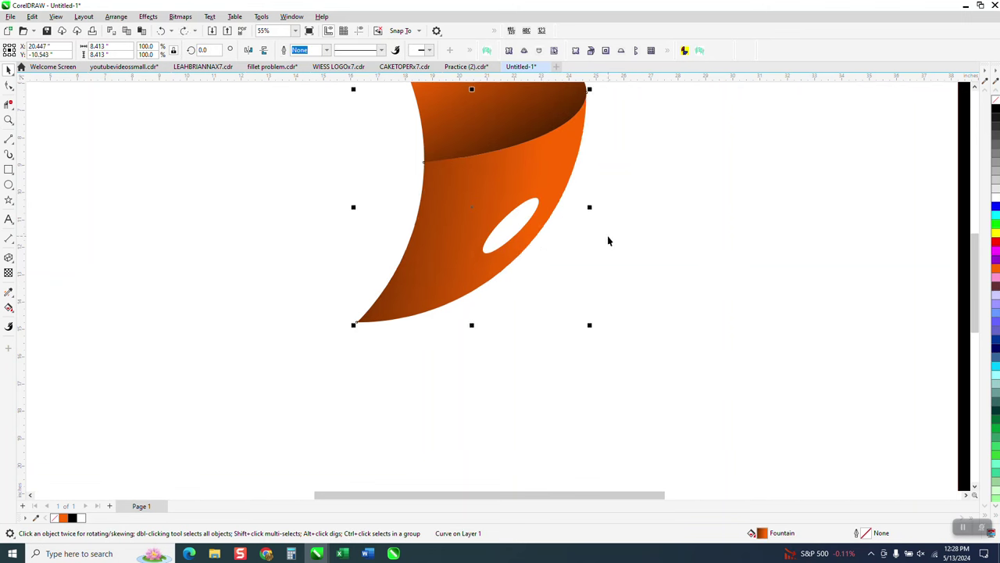
key("Escape")
left_click(513, 214)
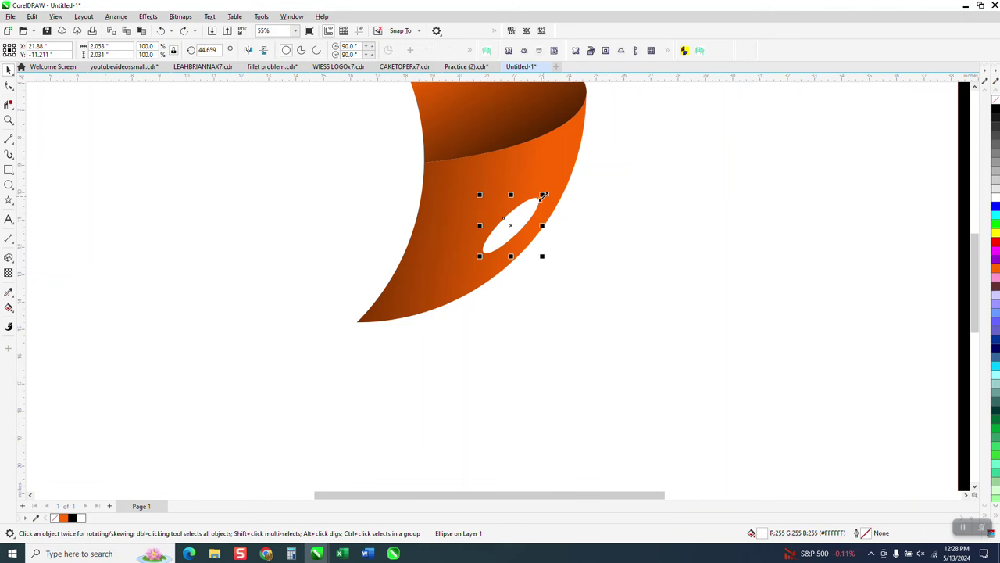
left_click_drag(543, 194, 512, 227)
left_click_drag(462, 191, 474, 204)
left_click_drag(513, 231, 513, 235)
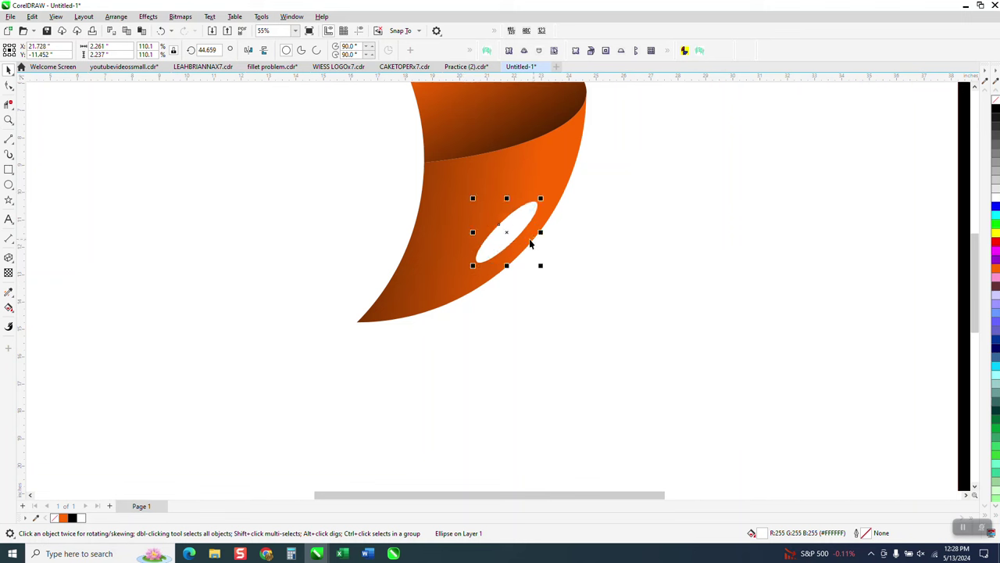
left_click(146, 20)
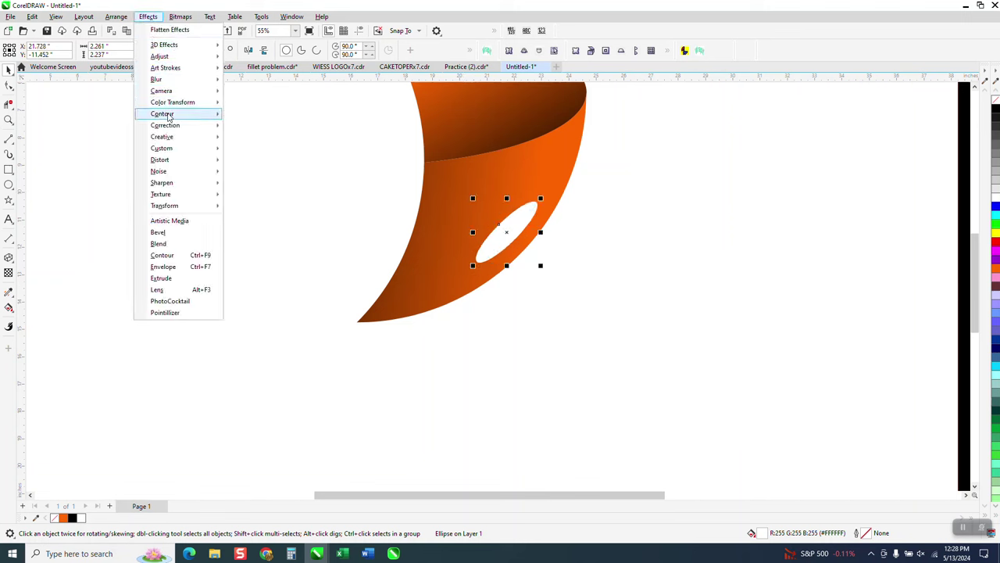
- Apply Gaussian Blur with a 58.6-pixel radius to the white oval
mouse_move(157, 81)
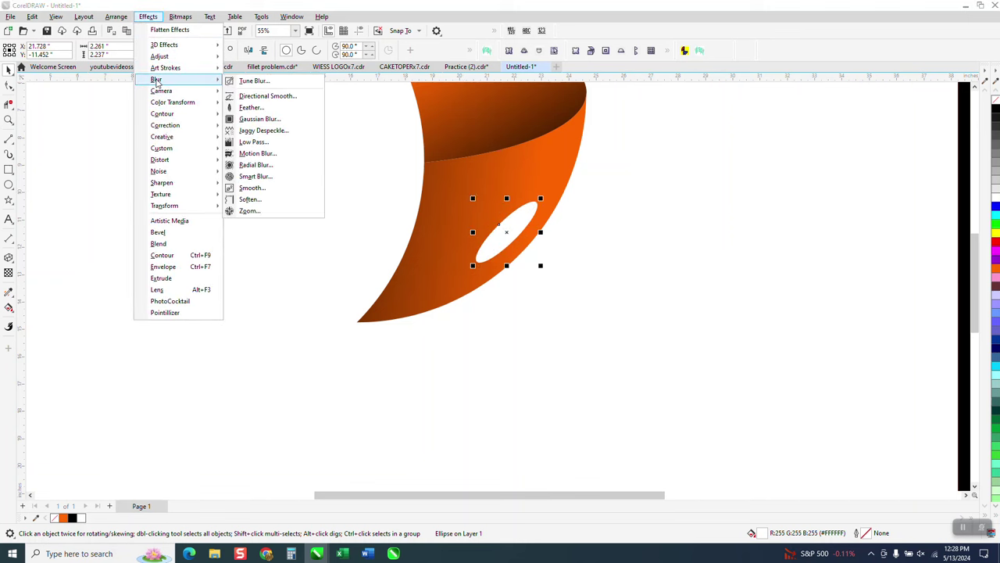
left_click(252, 120)
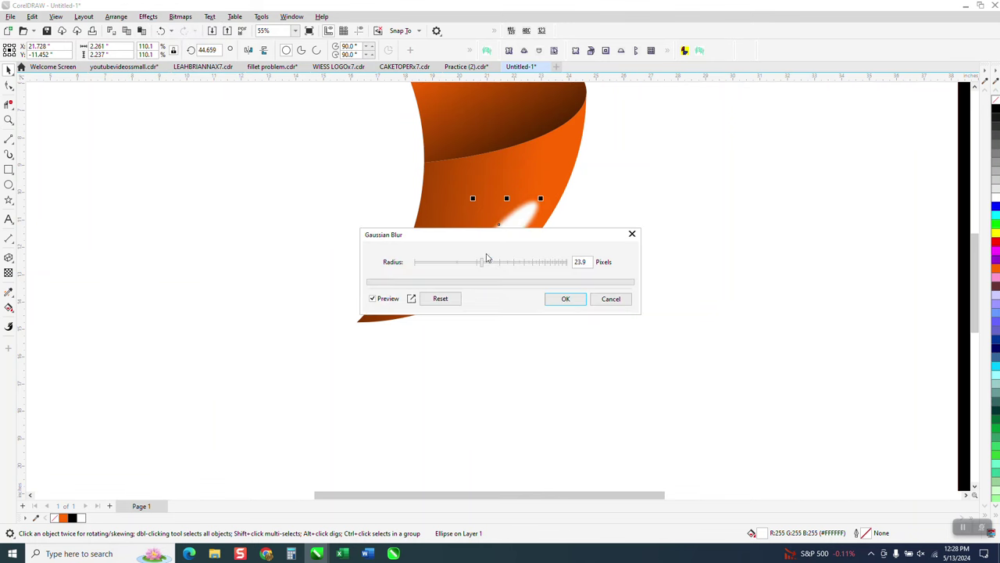
left_click_drag(540, 241, 659, 285)
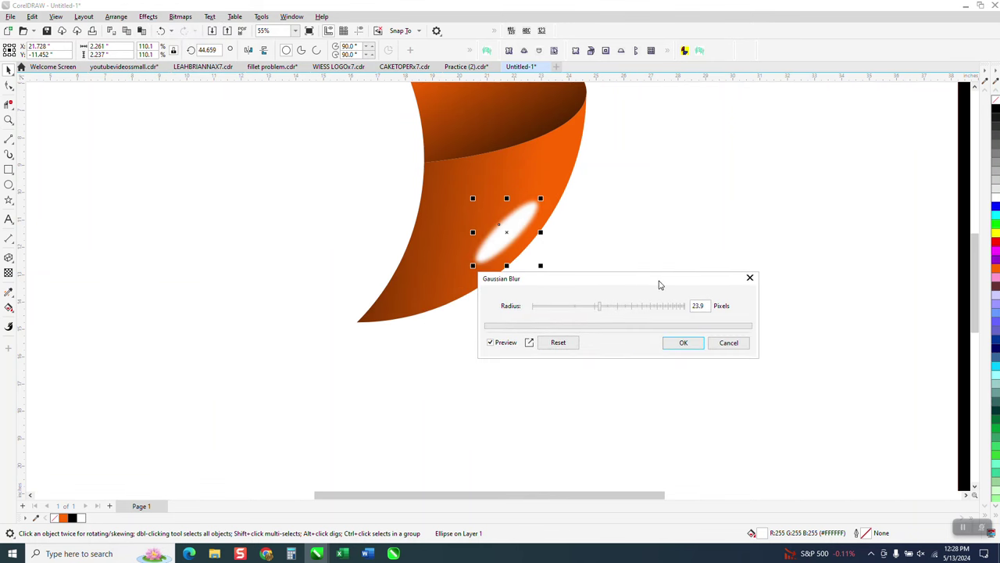
left_click(632, 308)
left_click(684, 343)
scroll(558, 328, "down", 1)
left_click(423, 207)
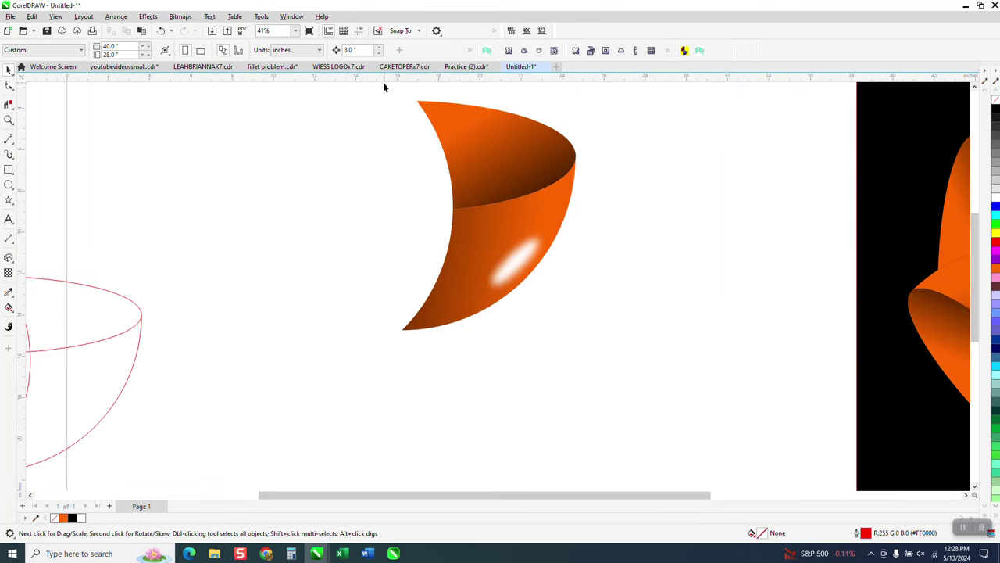
- Group the petal pieces and highlight, placing the rotation pivot at the petal's bottom point
left_click_drag(421, 269, 678, 381)
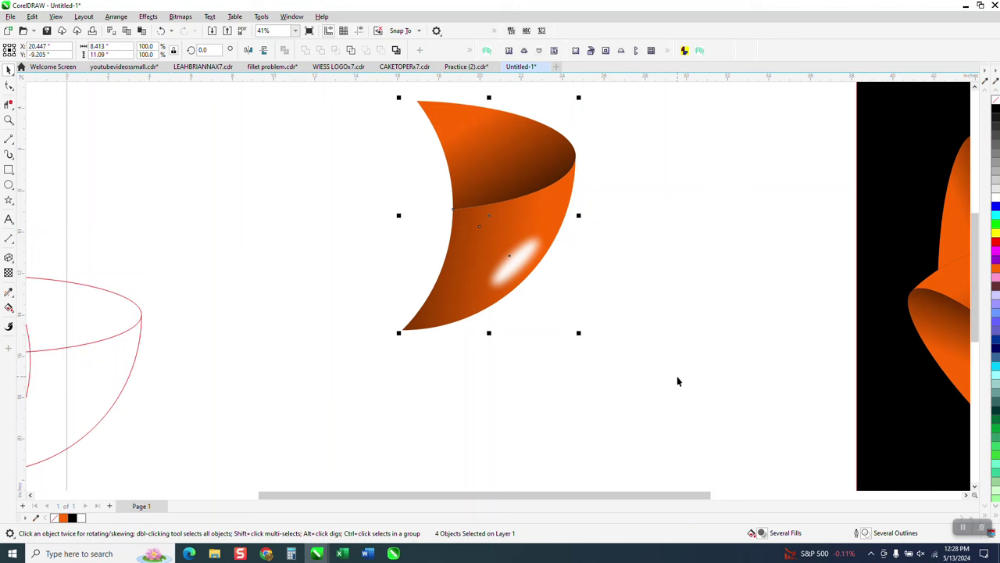
key("ctrl+g")
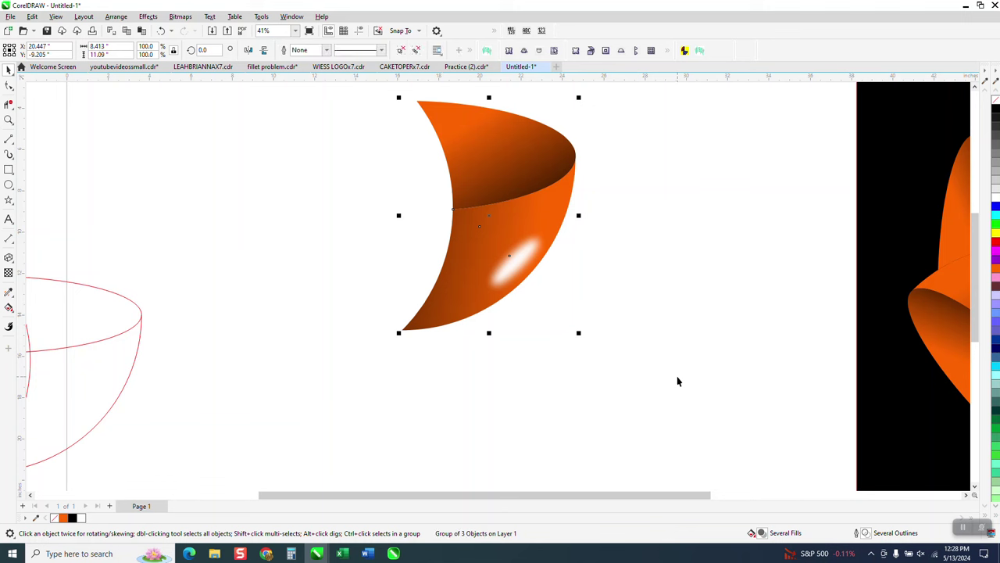
left_click(489, 218)
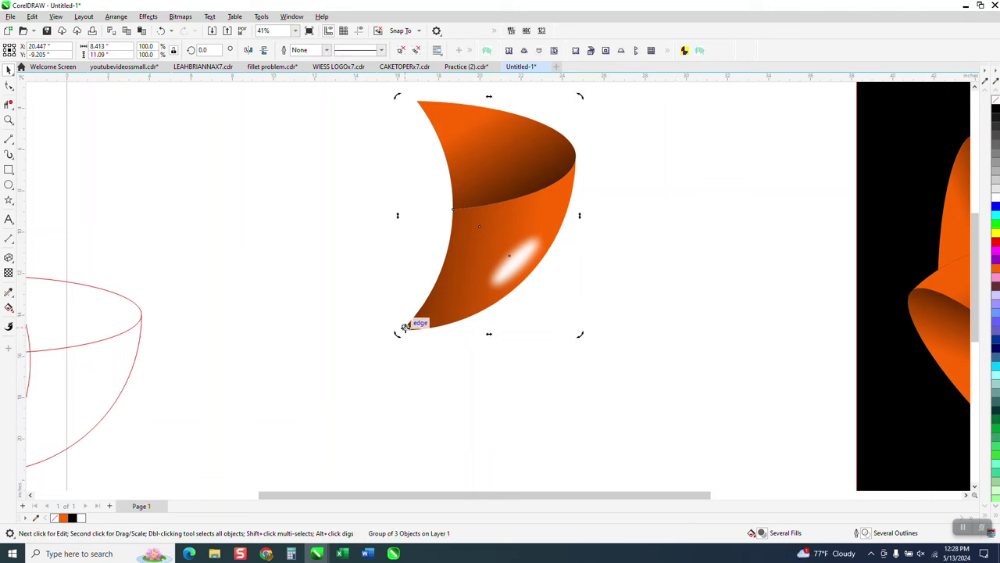
left_click_drag(400, 330, 401, 330)
- Make trial rotated petal copies, then undo them back to the single petal
key("Return")
key("Return")
key("Return")
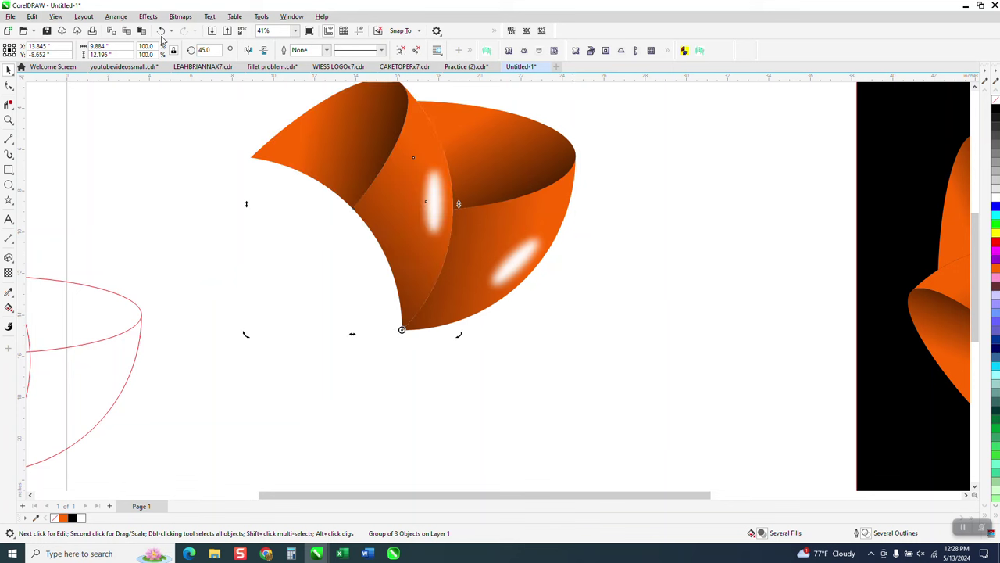
key("Return")
key("Return")
key("Return")
key("Return")
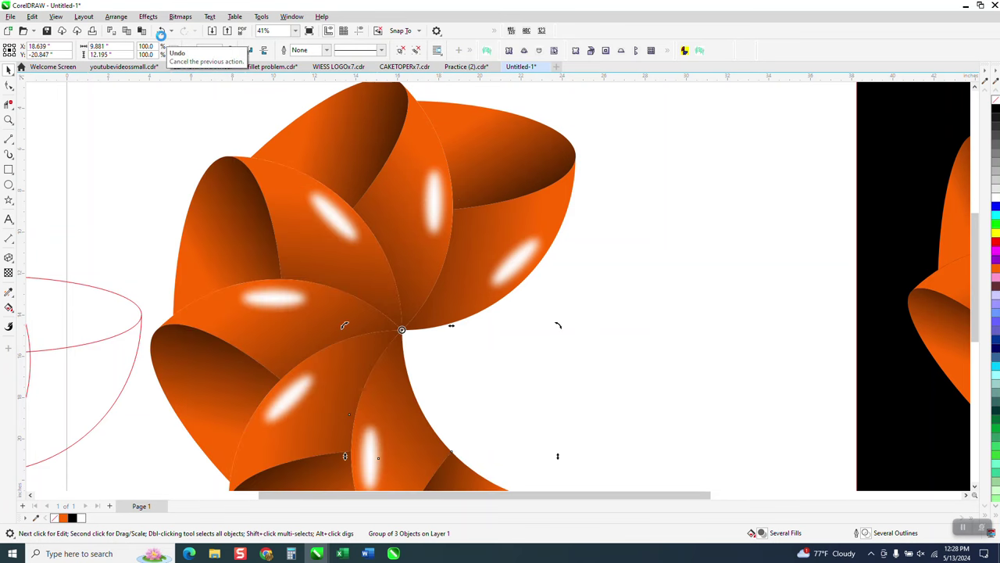
scroll(223, 151, "down", 1)
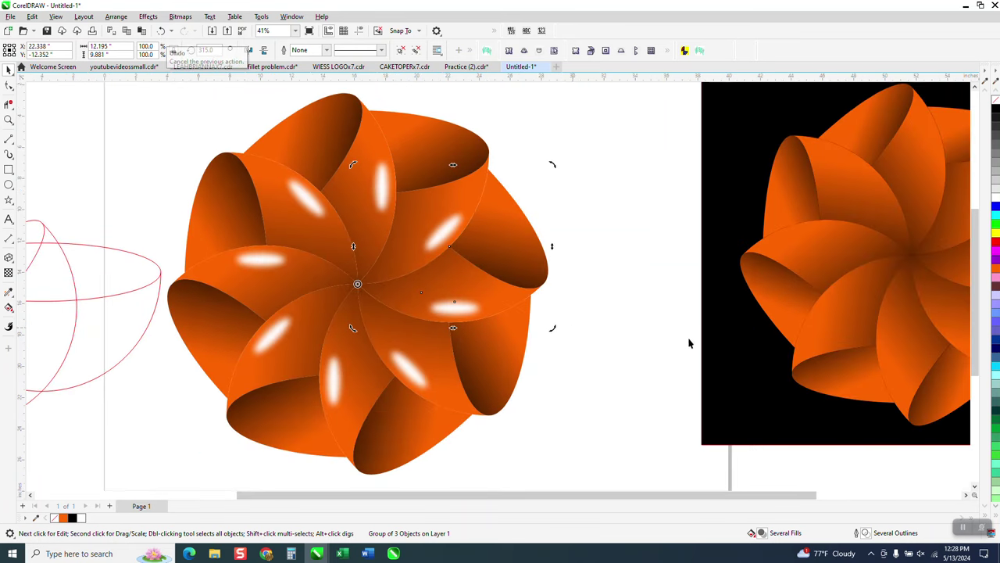
left_click(655, 311)
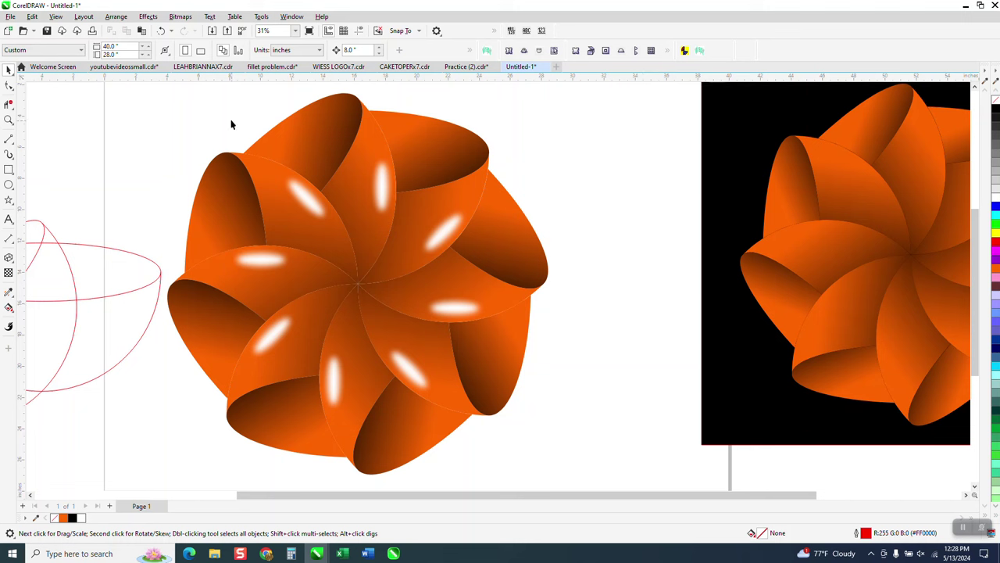
left_click(161, 31)
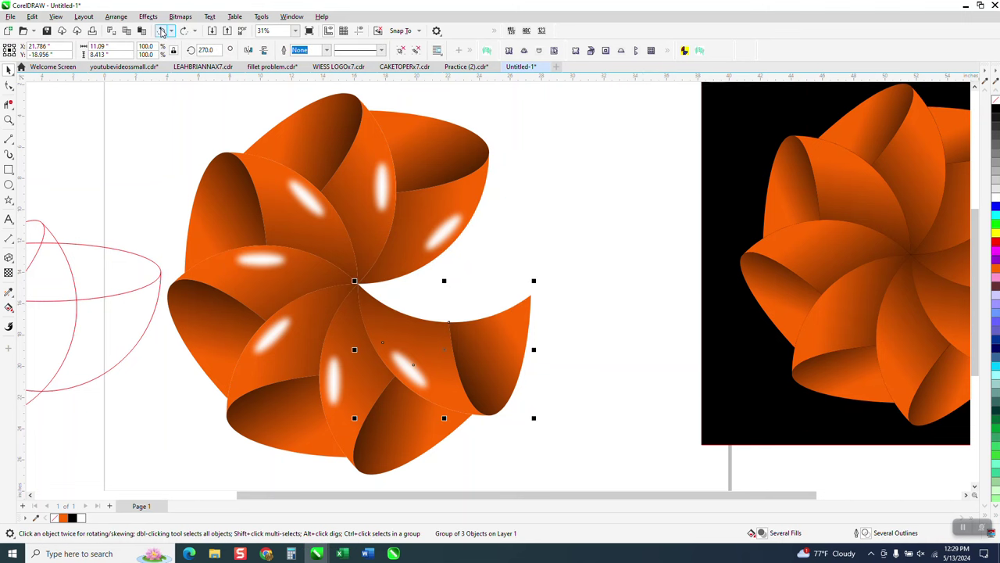
left_click(161, 32)
left_click(161, 31)
left_click(161, 31)
left_click(161, 31)
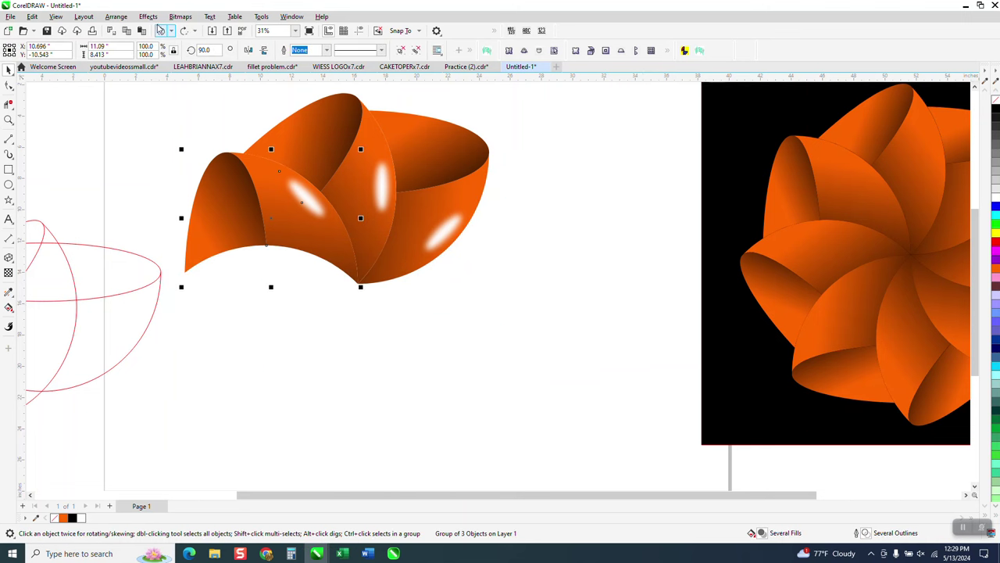
left_click(161, 31)
left_click(161, 32)
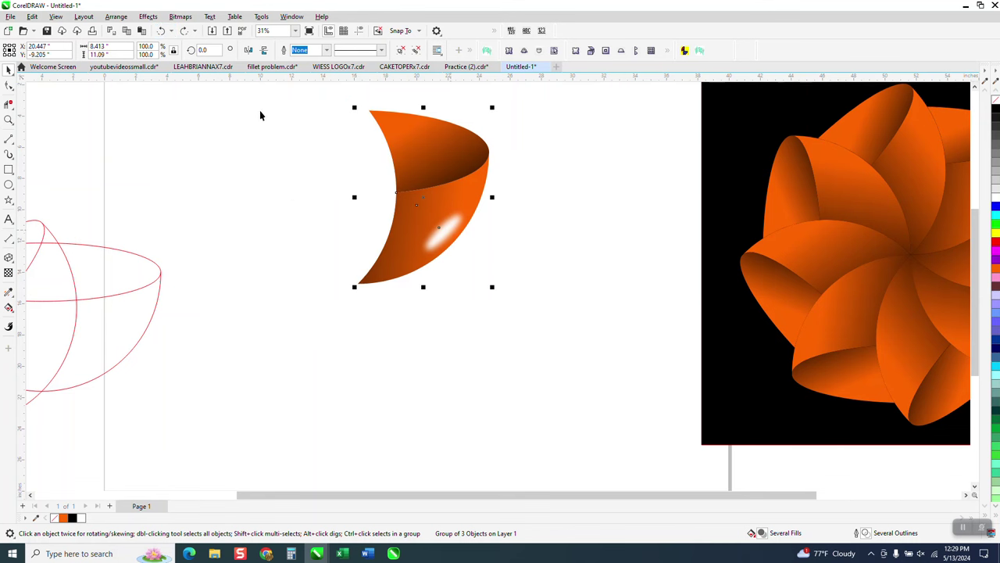
- Ungroup the petal and blur its white highlight with a 95.1-pixel Gaussian Blur
left_click(116, 17)
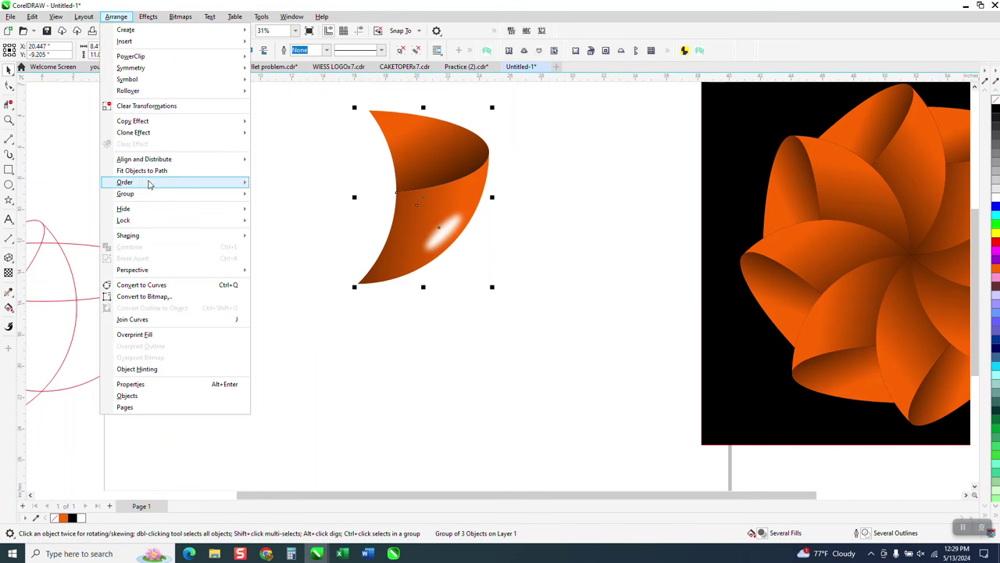
mouse_move(150, 200)
left_click(291, 208)
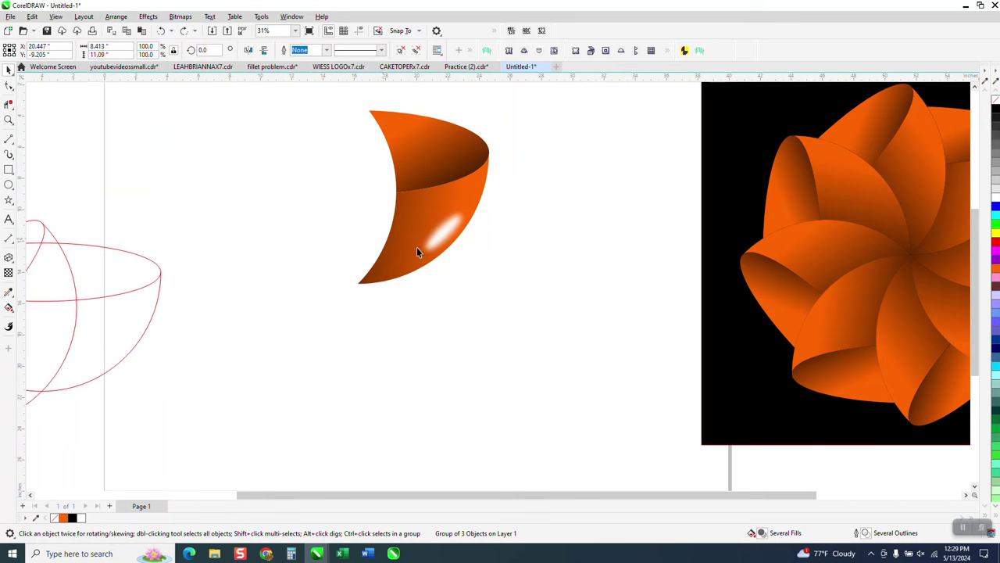
left_click(441, 243)
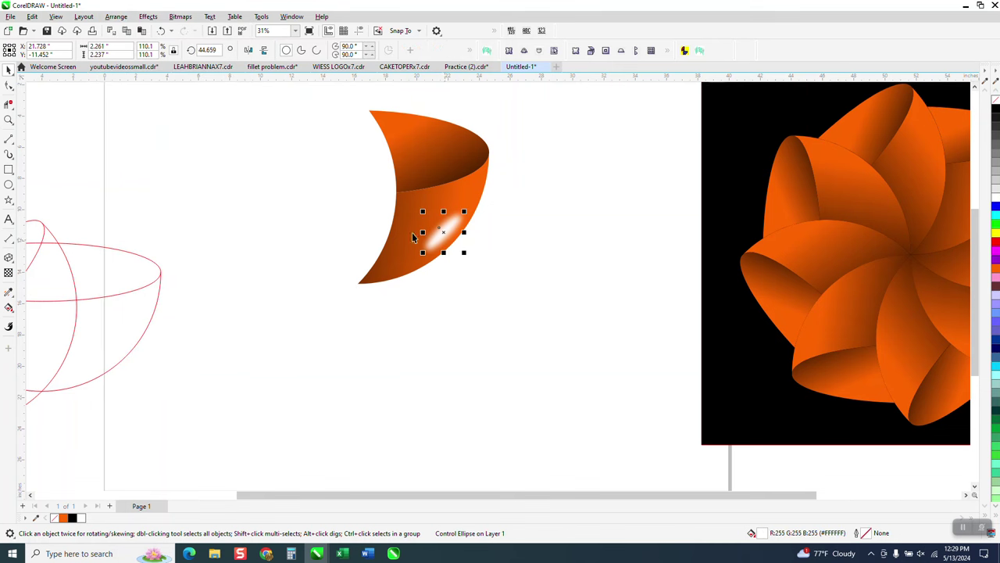
left_click(148, 16)
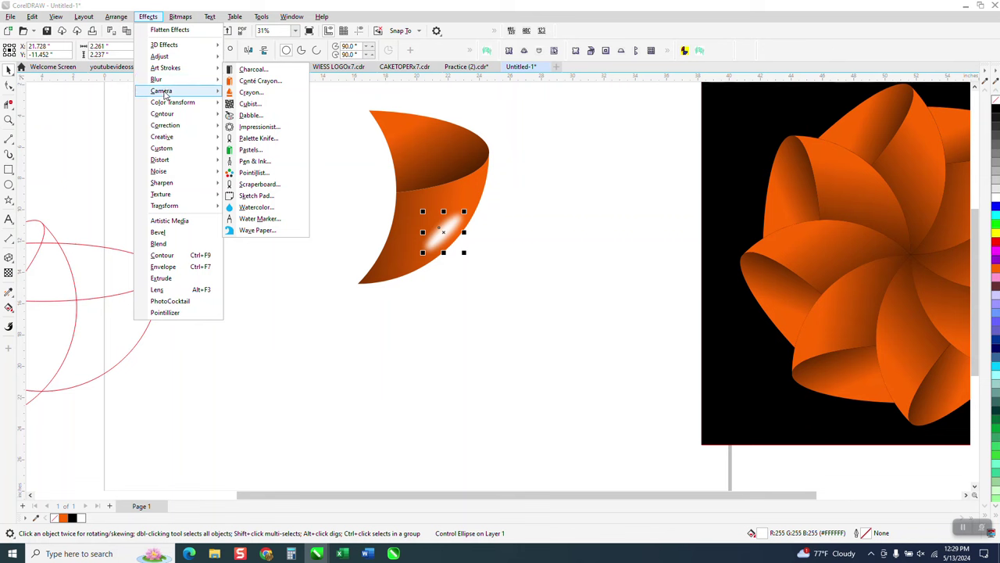
mouse_move(161, 82)
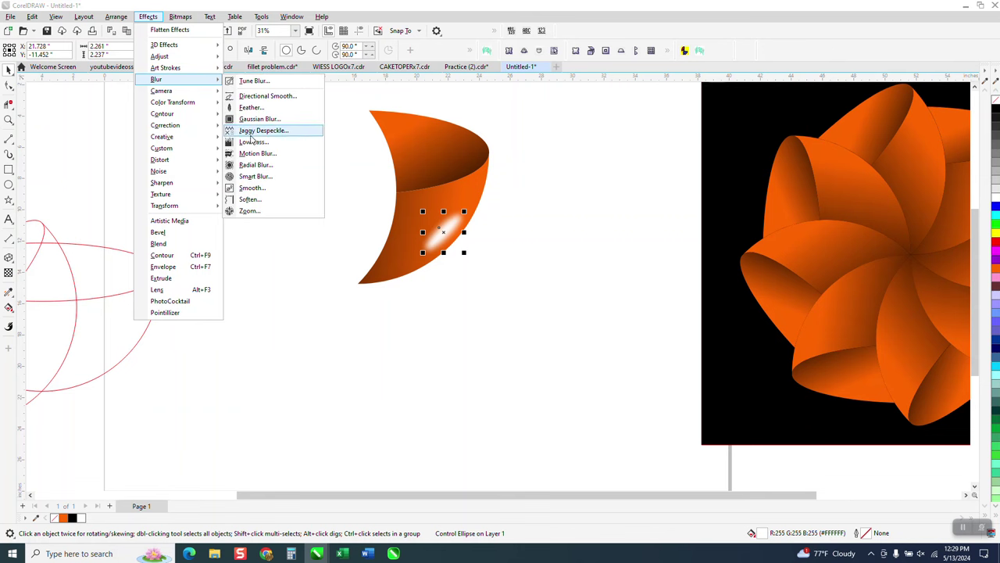
left_click(260, 119)
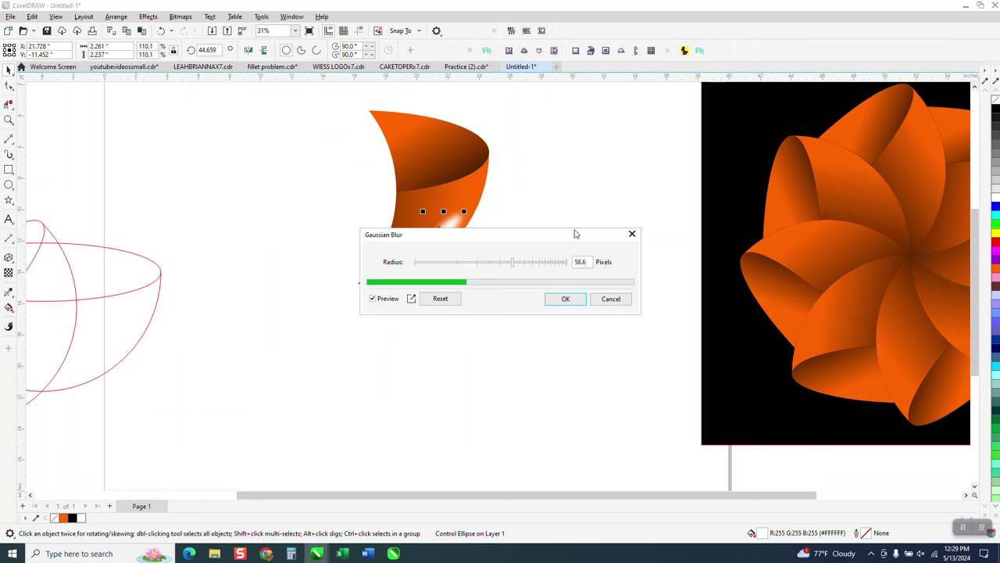
left_click_drag(586, 242, 600, 285)
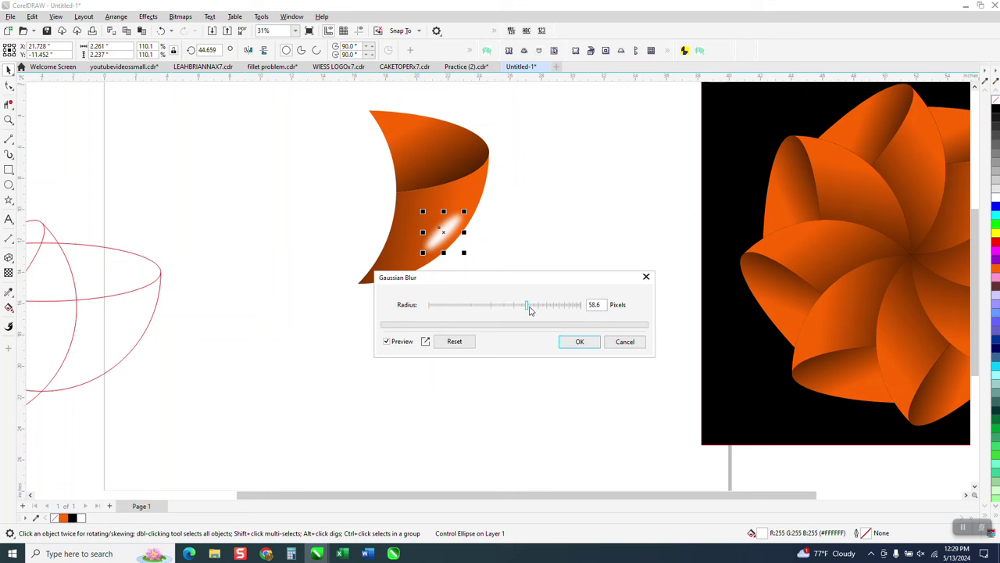
left_click_drag(529, 309, 546, 307)
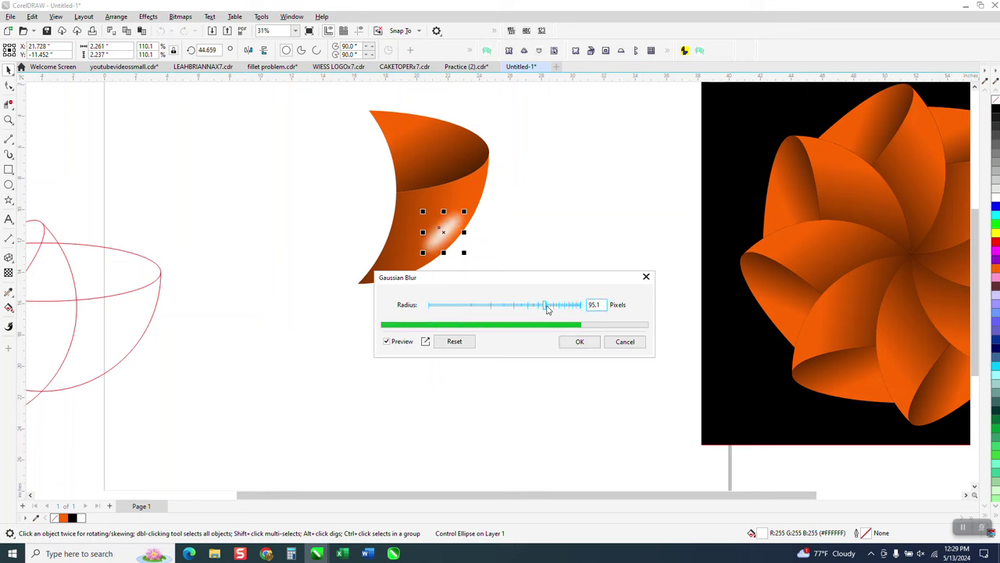
left_click(590, 342)
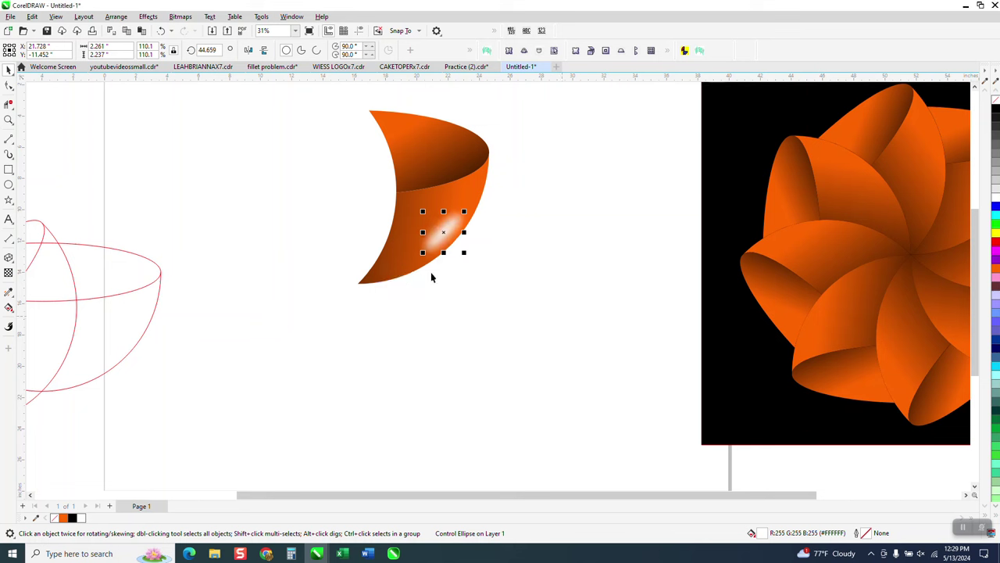
- Set the highlight's transparency to 21
left_click(8, 272)
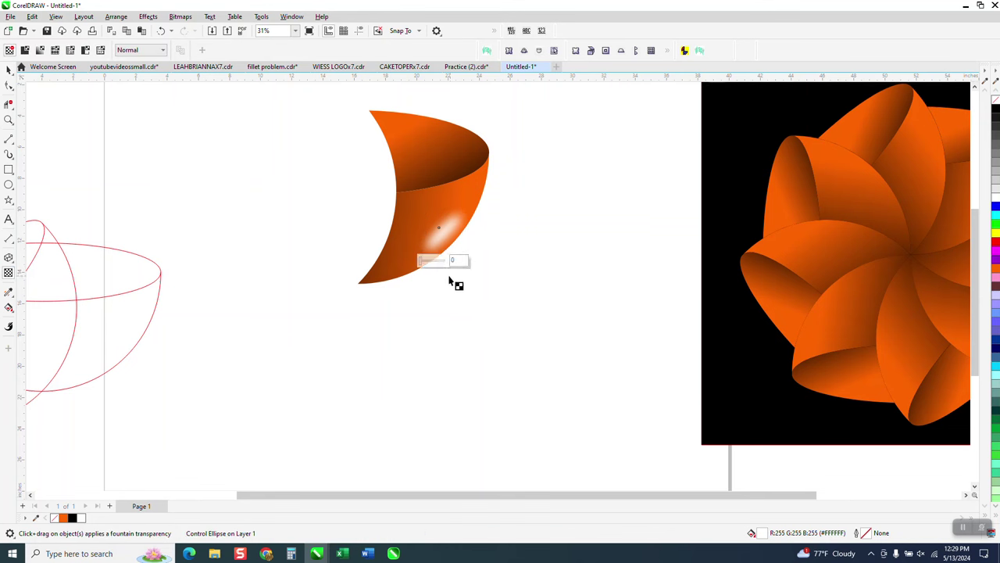
left_click(8, 119)
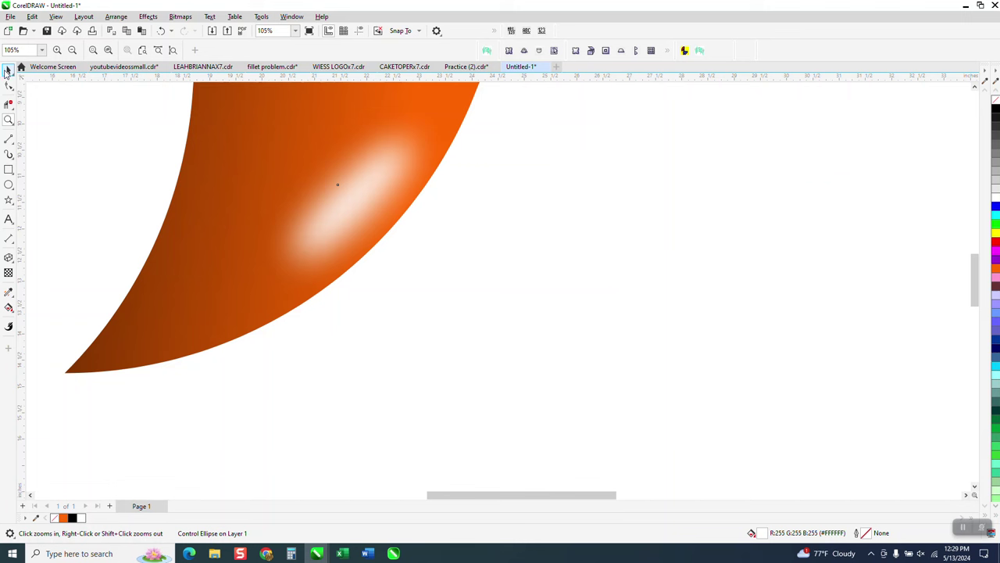
left_click(7, 71)
left_click(9, 272)
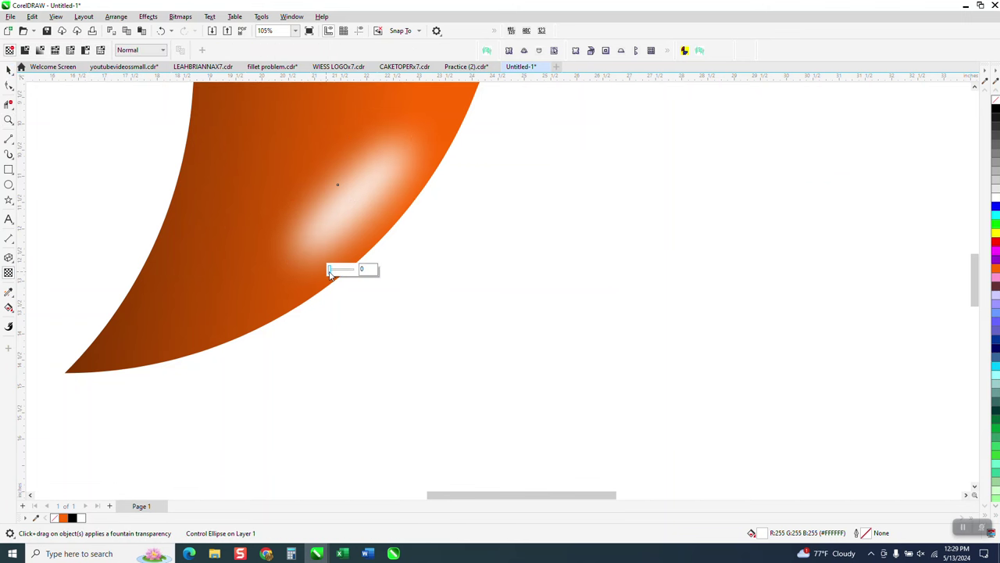
left_click_drag(329, 272, 334, 270)
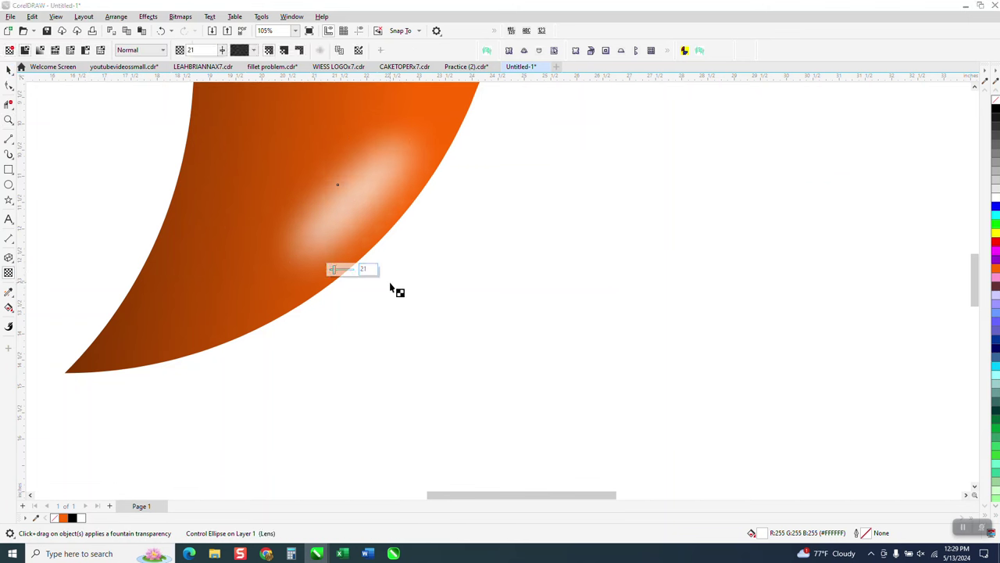
scroll(382, 281, "down", 2)
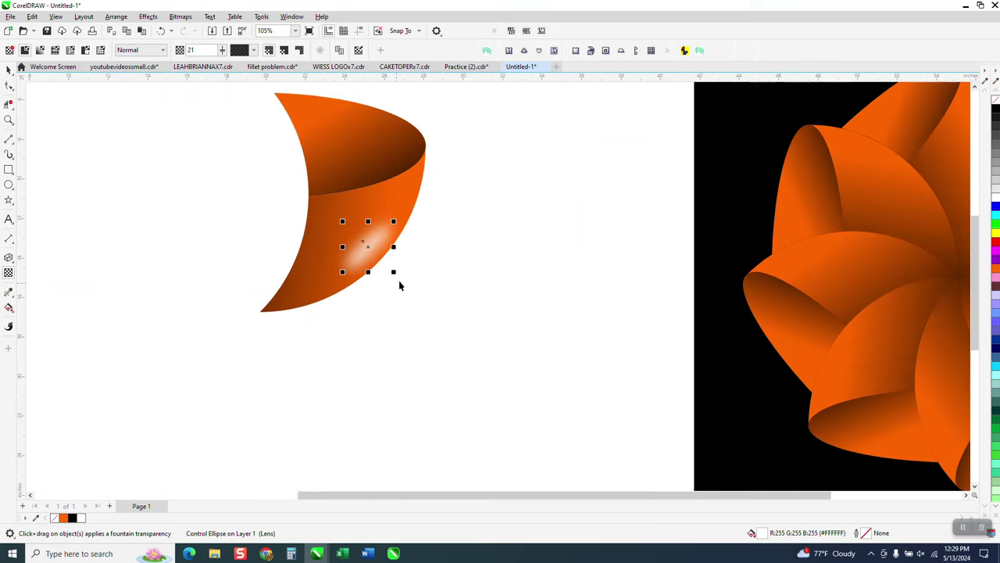
scroll(399, 286, "down", 2)
key("space")
left_click_drag(274, 112, 614, 375)
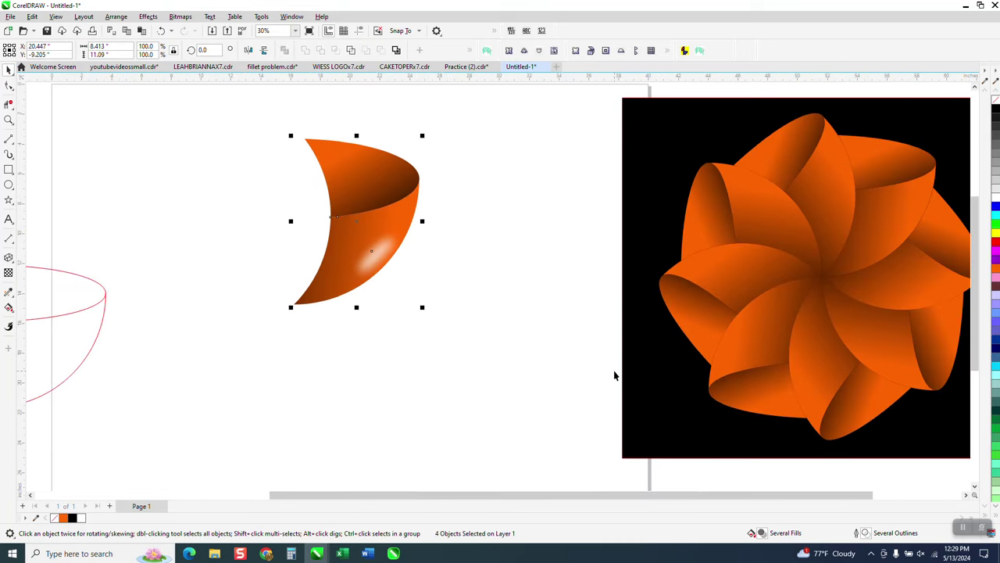
- Group the petal pieces into a single object
key("ctrl+g")
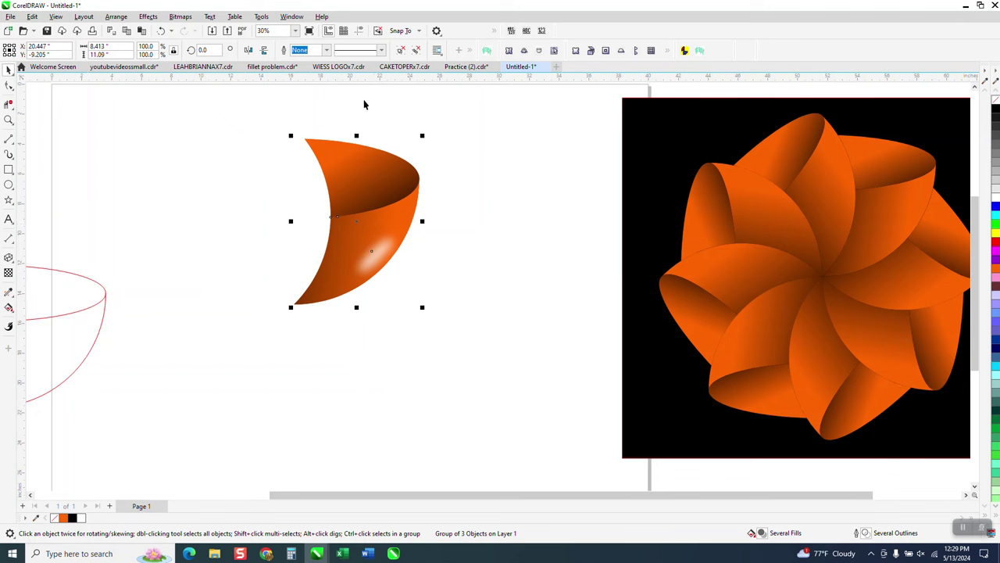
left_click_drag(390, 212, 473, 253)
key("Escape")
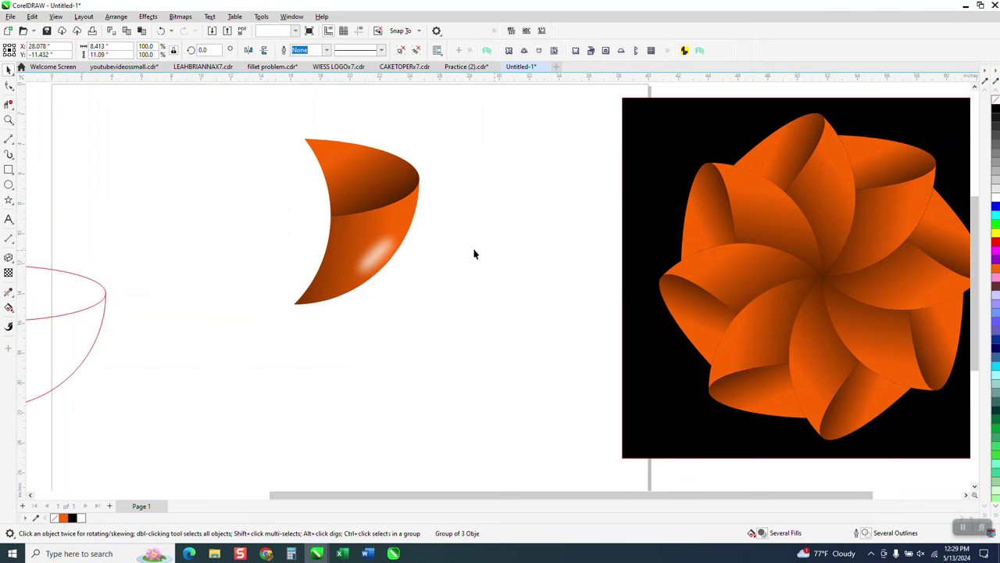
left_click(342, 178)
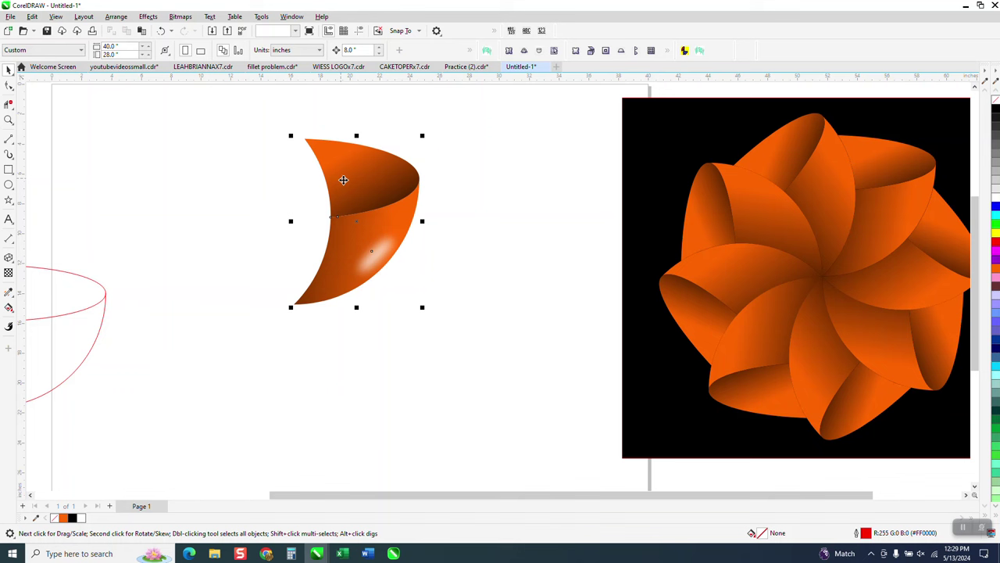
- In the Rotate docker, apply 7 copies of the petal at 45°
left_click(294, 19)
mouse_move(326, 163)
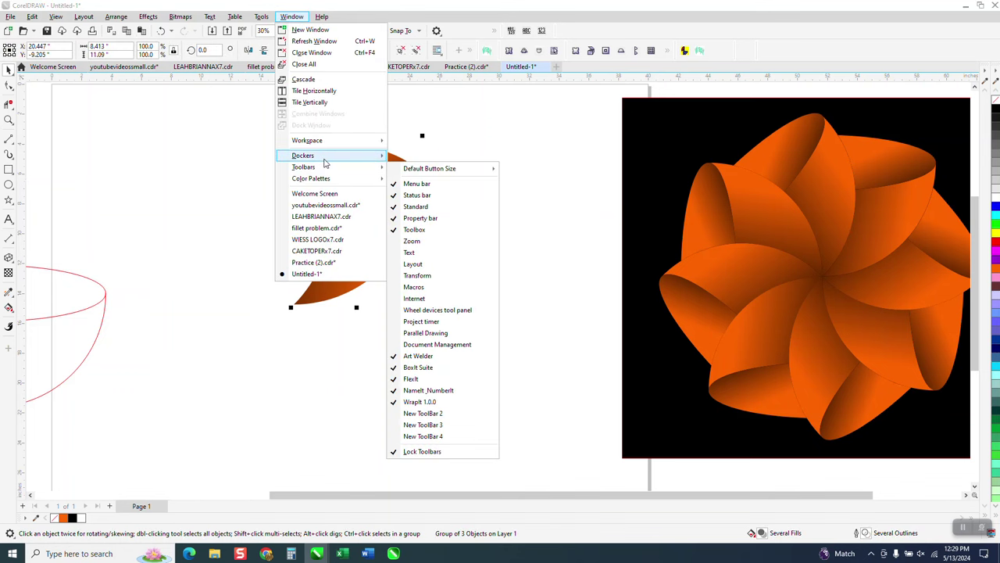
left_click(414, 211)
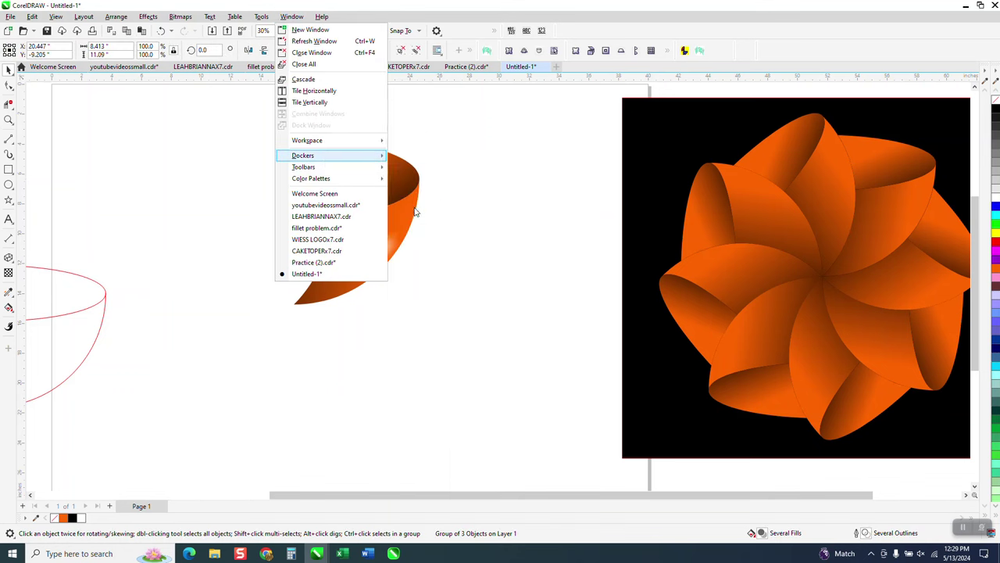
key("alt+F8")
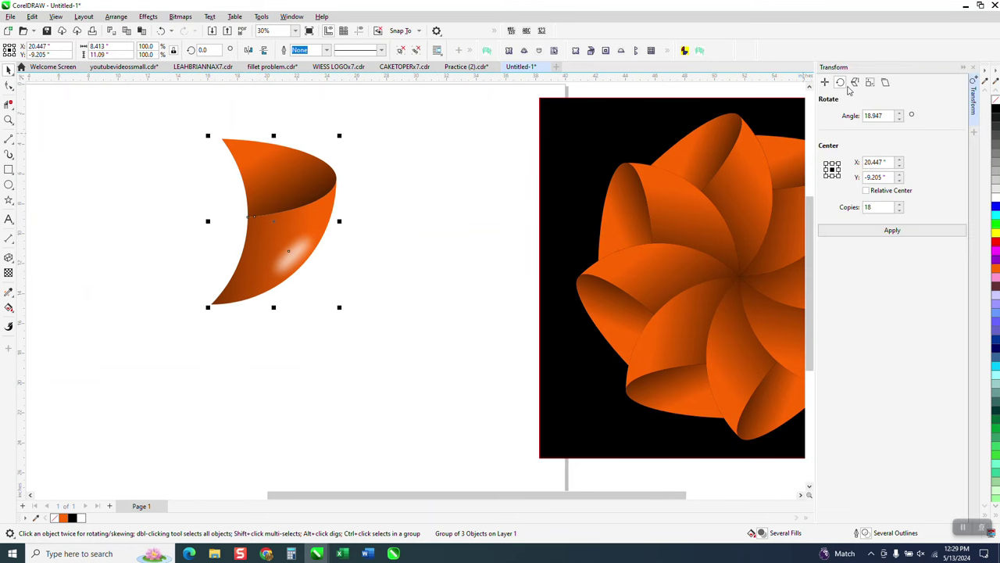
double_click(874, 117)
type("45")
left_click(887, 208)
type("7")
left_click(901, 231)
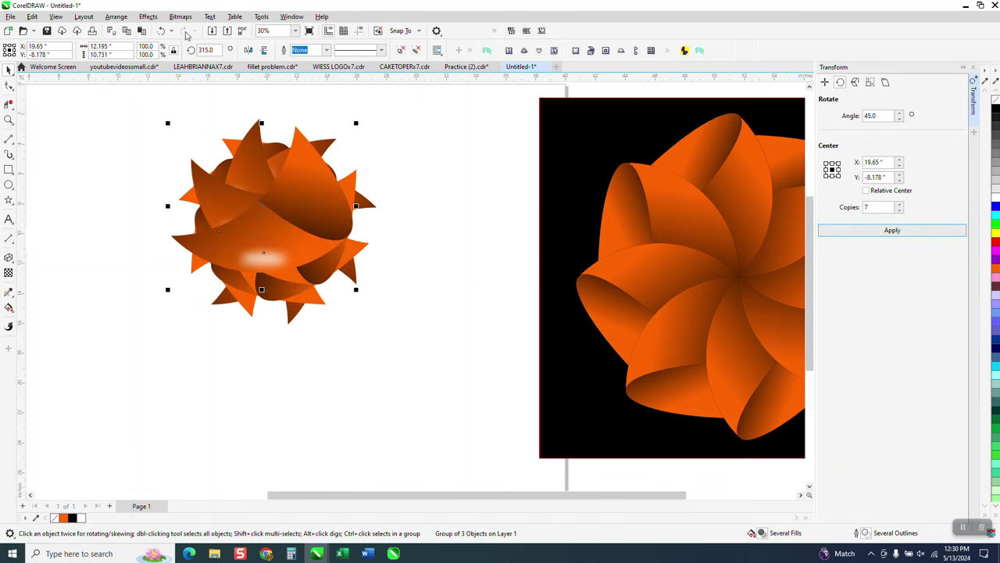
- Undo the misplaced copies, move the rotation centre to the petal's bottom-left corner, and reapply
left_click(161, 30)
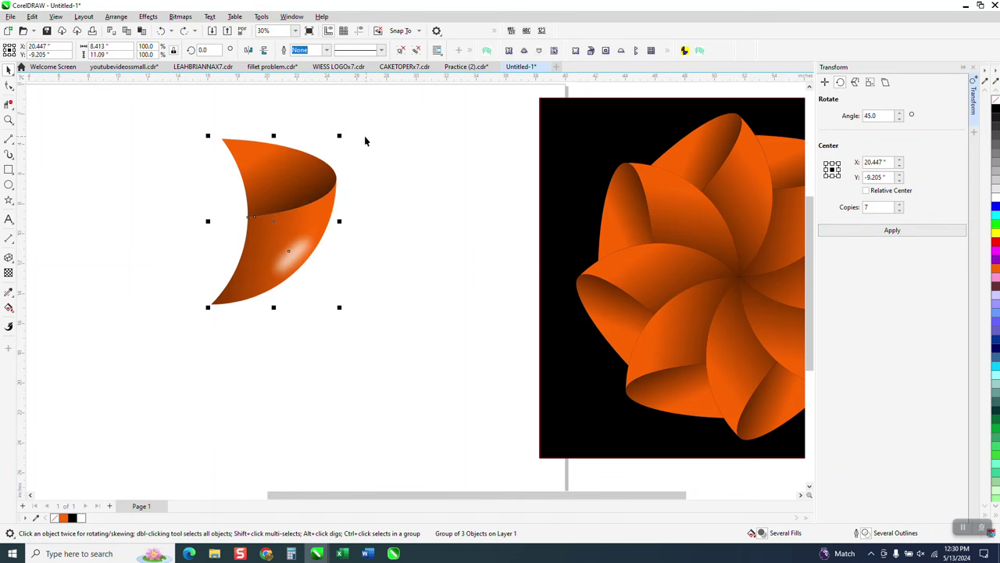
left_click(274, 217)
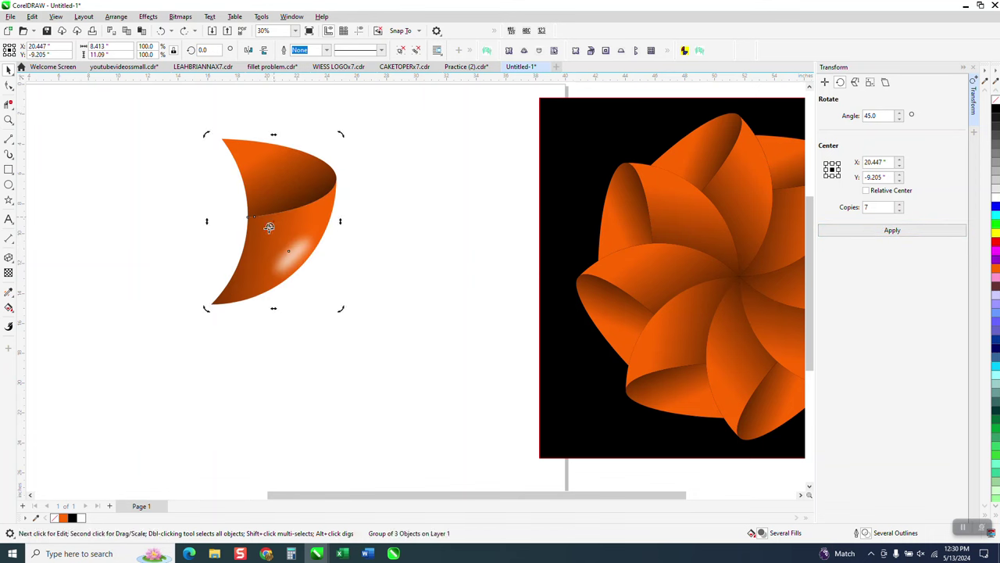
left_click_drag(269, 226, 211, 304)
left_click(893, 230)
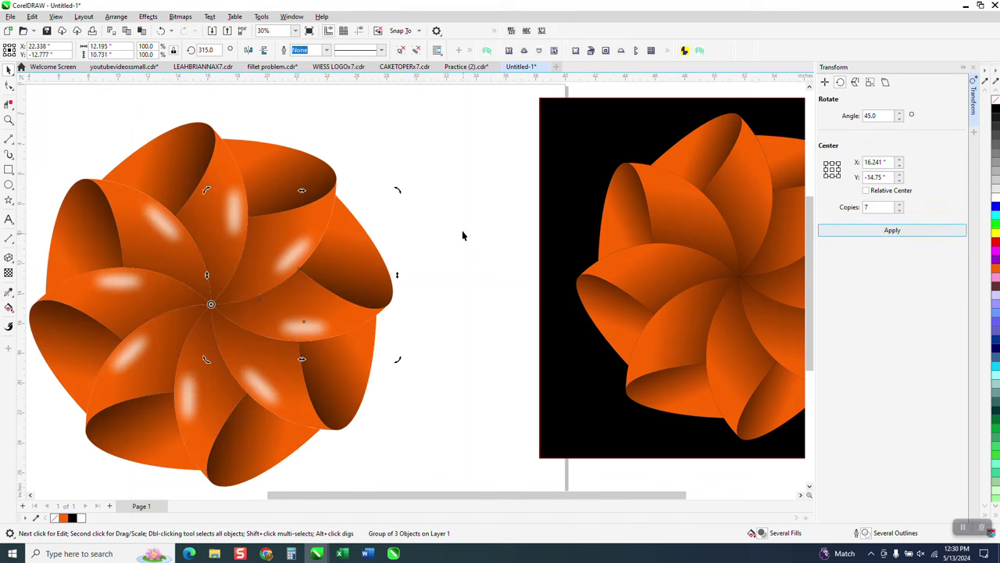
left_click(457, 240)
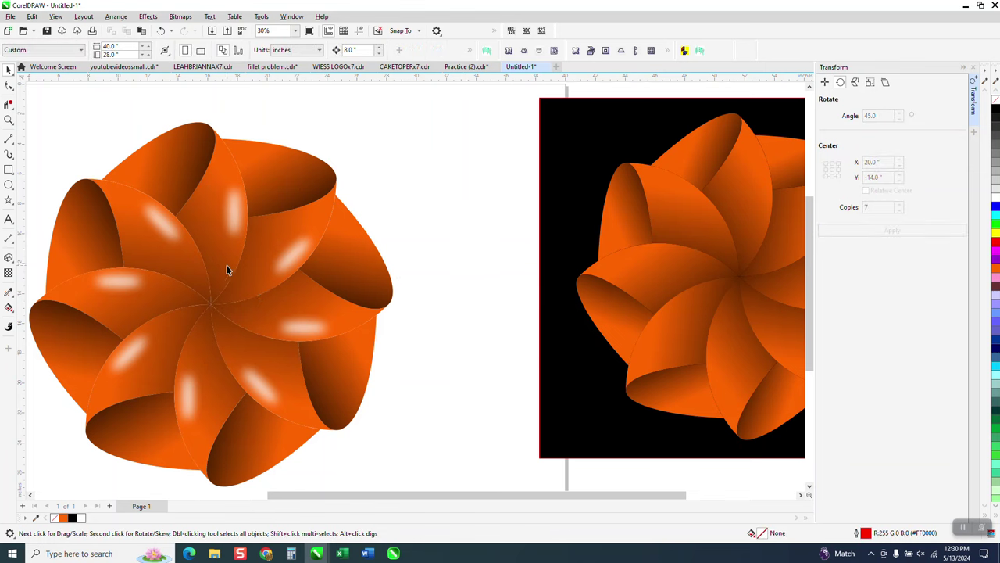
- Zoom out and drag the black square from the sample flower behind the new flower
scroll(223, 195, "down", 1)
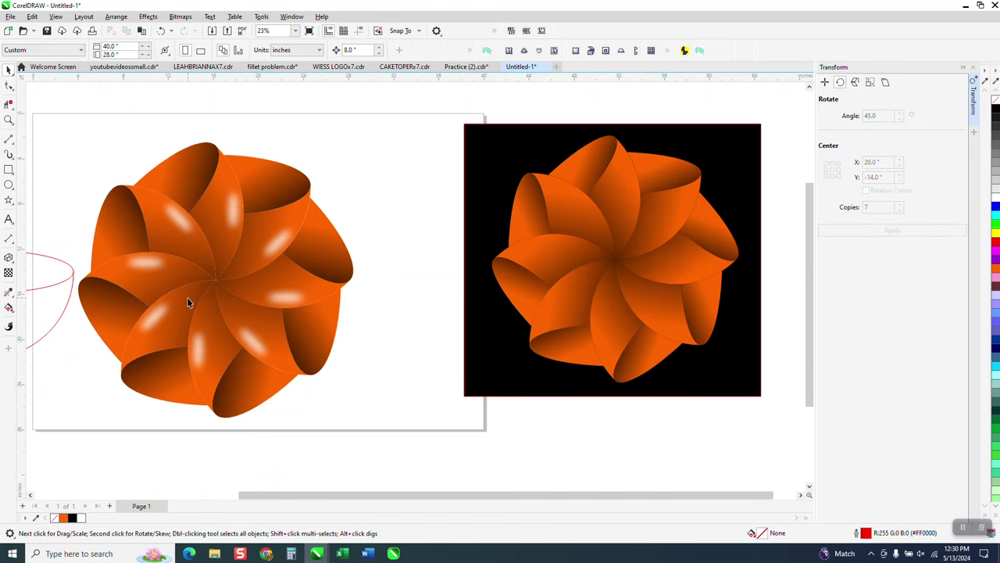
scroll(240, 221, "down", 1)
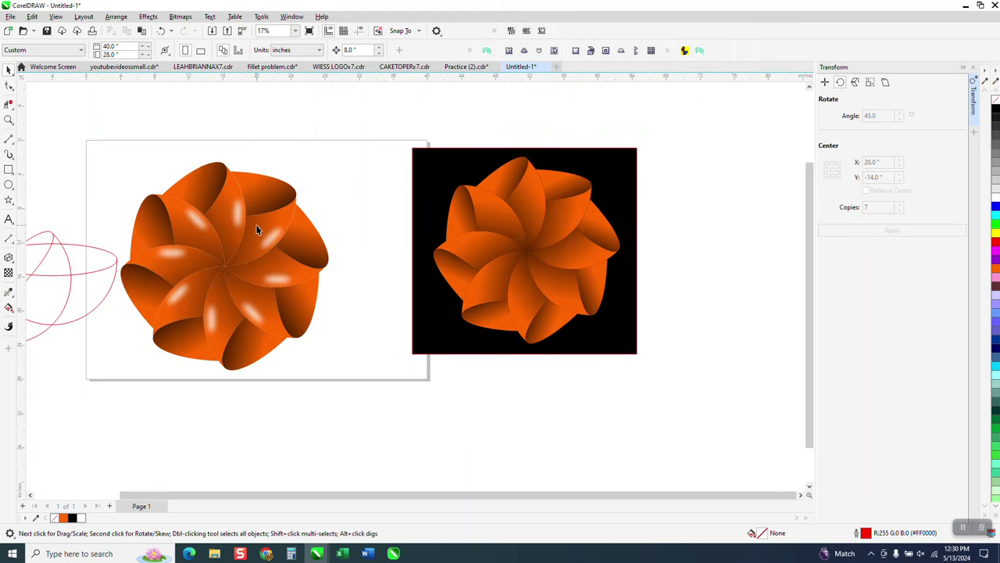
left_click(317, 235)
left_click_drag(133, 226, 132, 225)
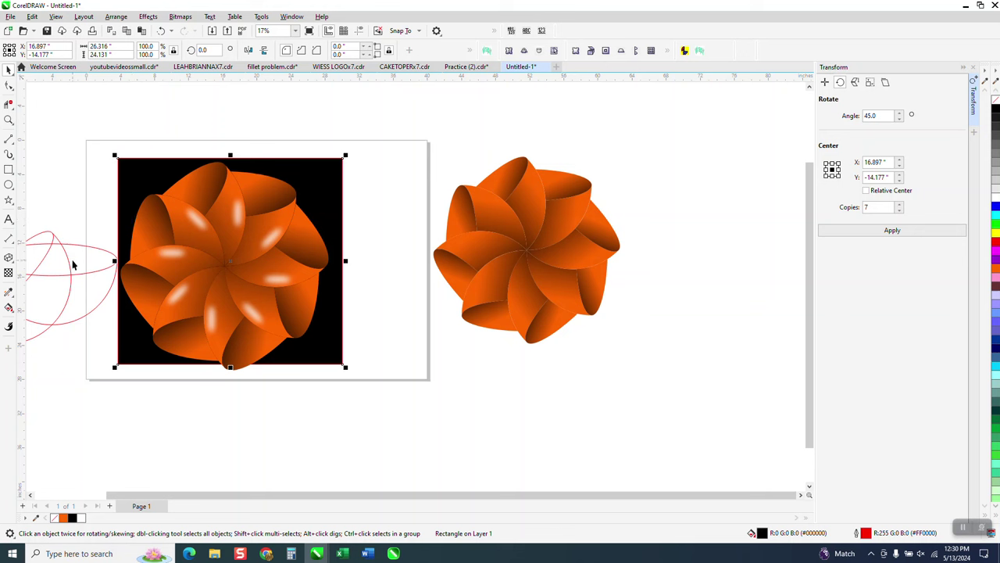